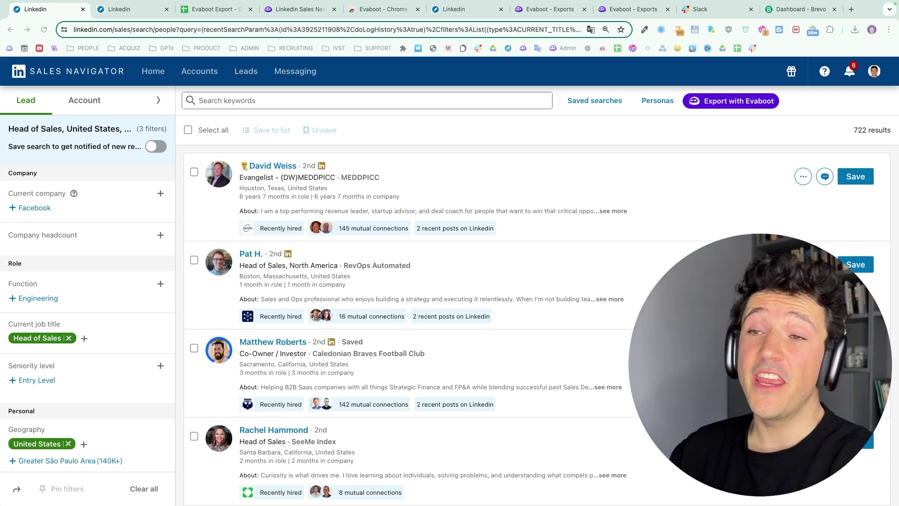
# Step: View the Recently Accepted Connections and InMails lead list, then bring up the Evaboot Export sheet
pyautogui.click(125, 13)
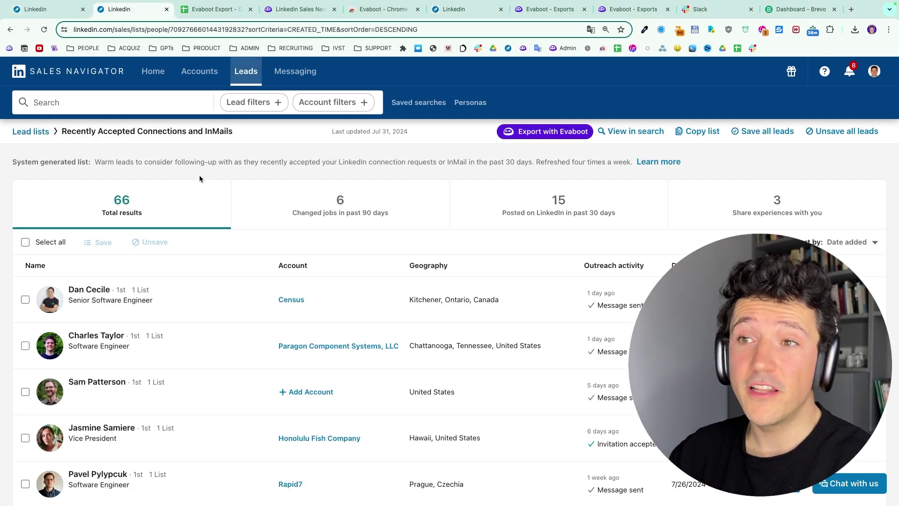
pyautogui.click(224, 14)
# Step: Scroll across the Evaboot Export lead columns, then switch to the evaboot.com homepage
pyautogui.moveTo(235, 239)
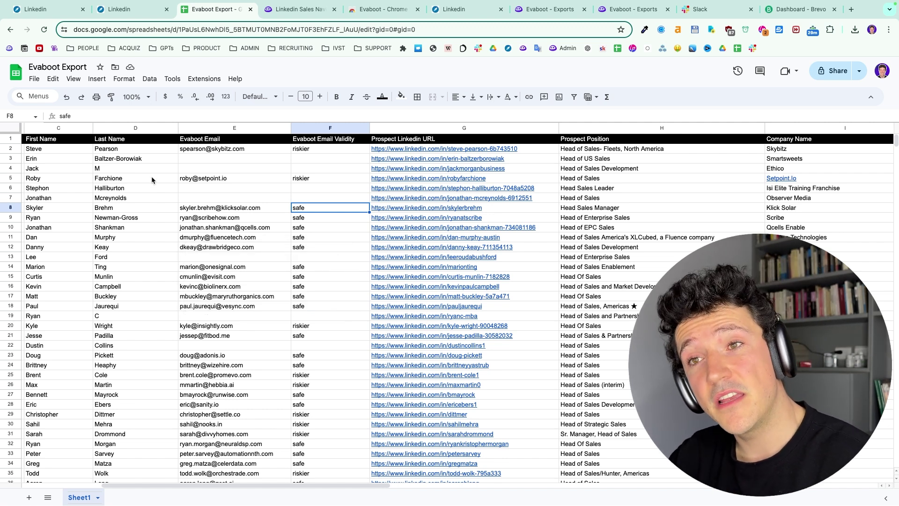
pyautogui.hscroll(3, 151, 179)
pyautogui.hscroll(1, 151, 176)
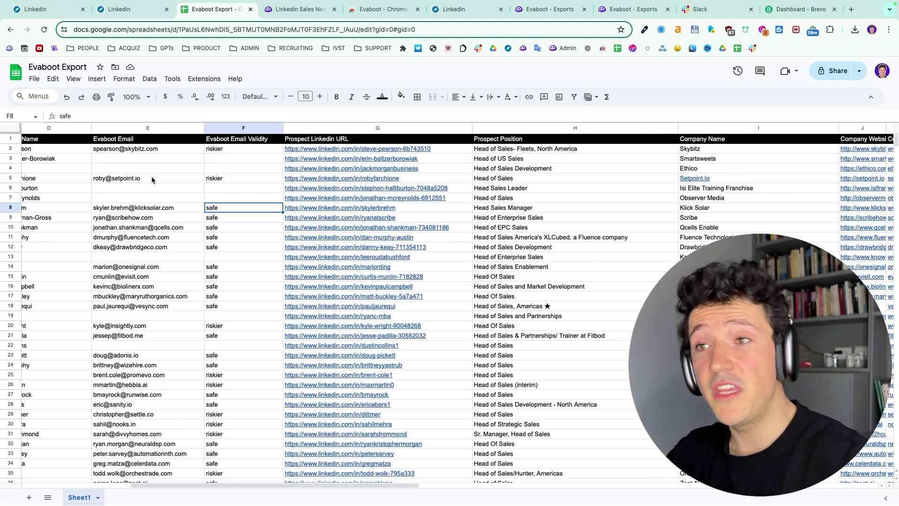
pyautogui.hscroll(5, 446, 234)
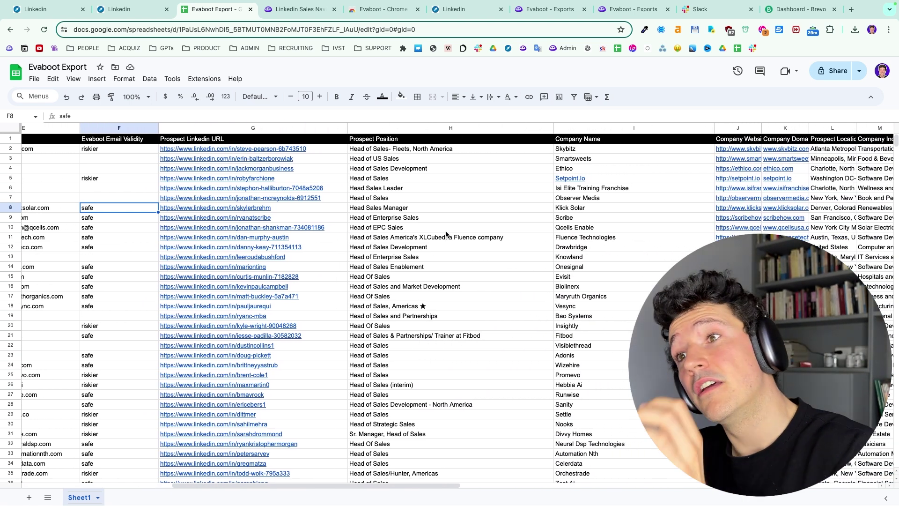
pyautogui.hscroll(8, 446, 234)
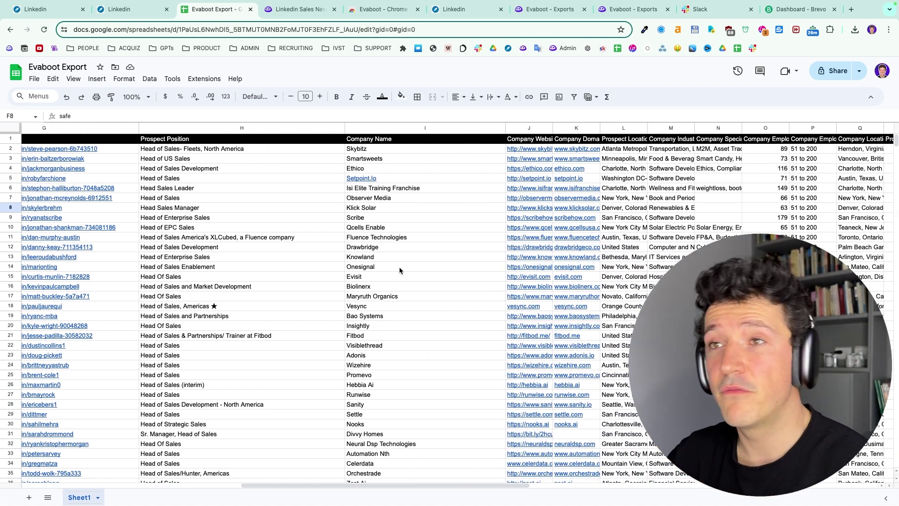
pyautogui.click(303, 13)
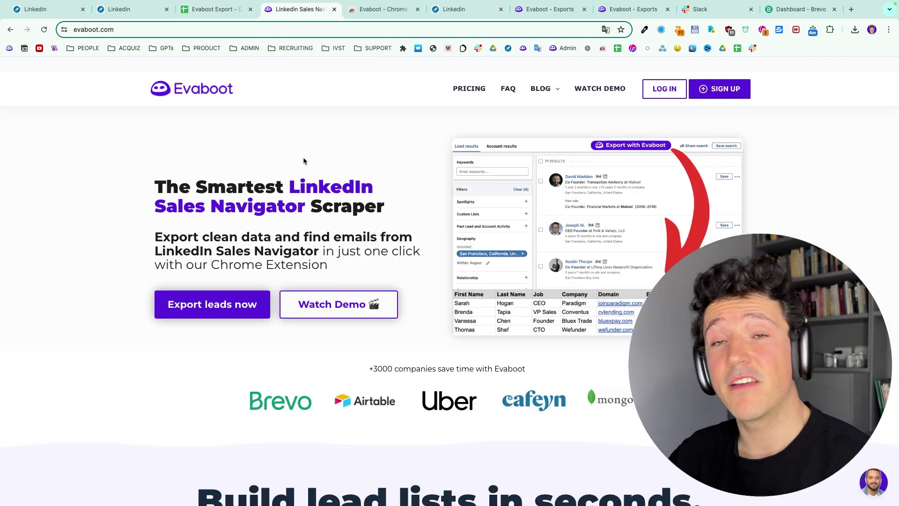
# Step: Bring up Evaboot's Chrome Web Store page
pyautogui.click(382, 10)
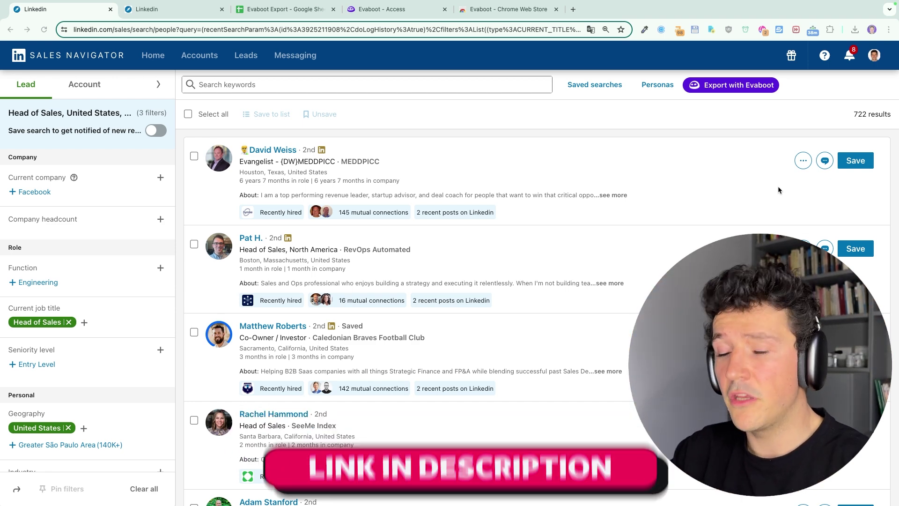
# Step: After glancing at the Evaboot login page, add the Evaboot extension to Chrome from the Web Store
pyautogui.click(415, 13)
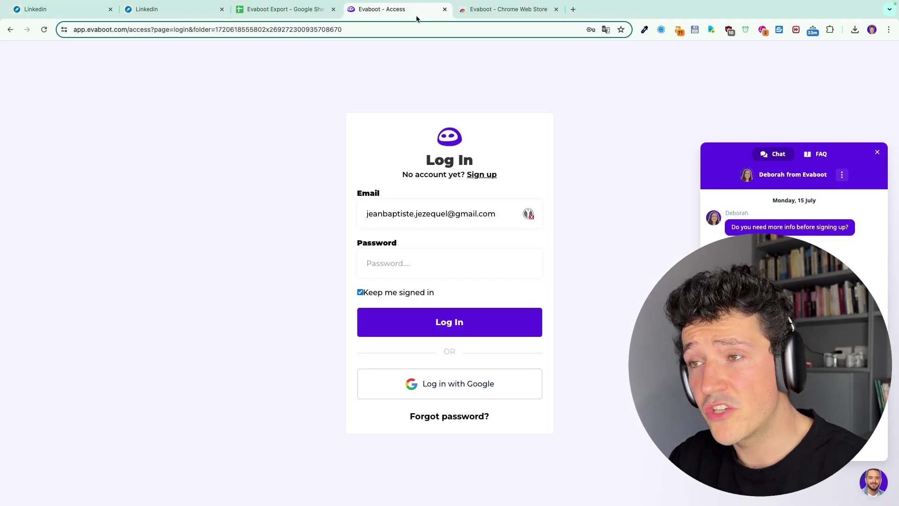
pyautogui.click(473, 10)
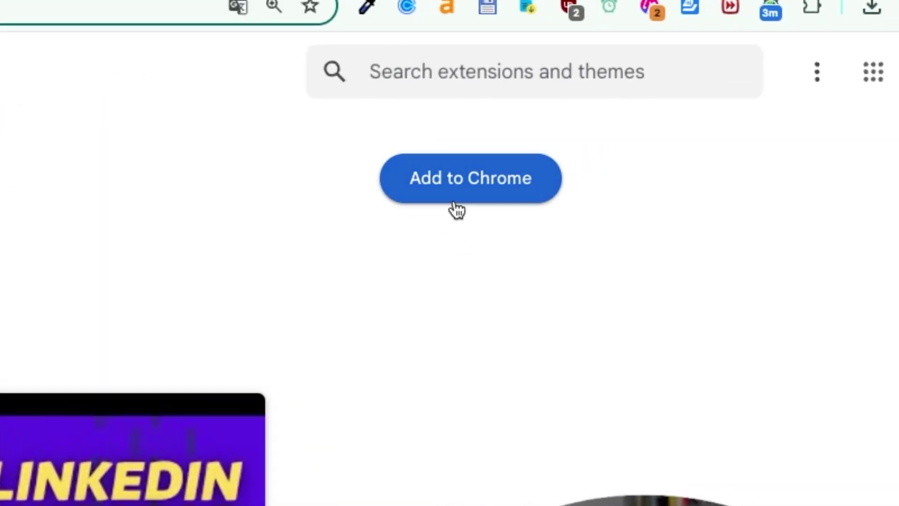
pyautogui.click(682, 108)
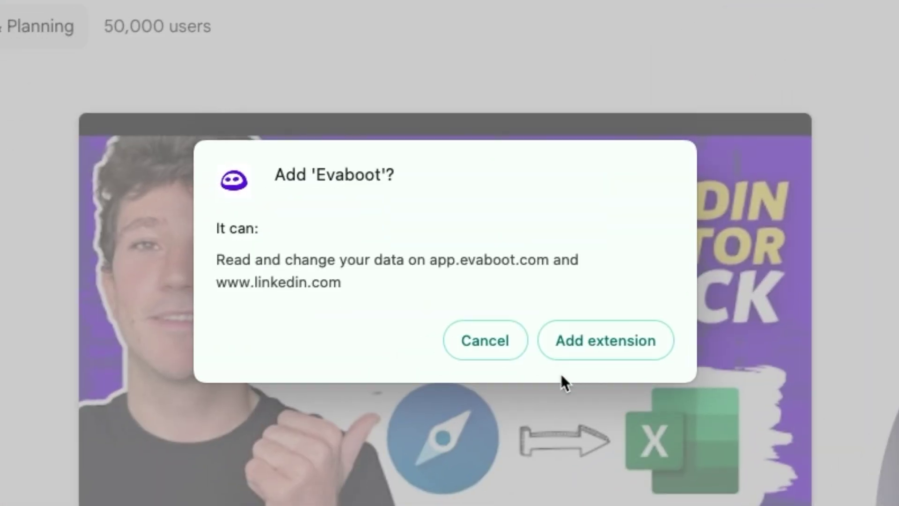
pyautogui.click(584, 347)
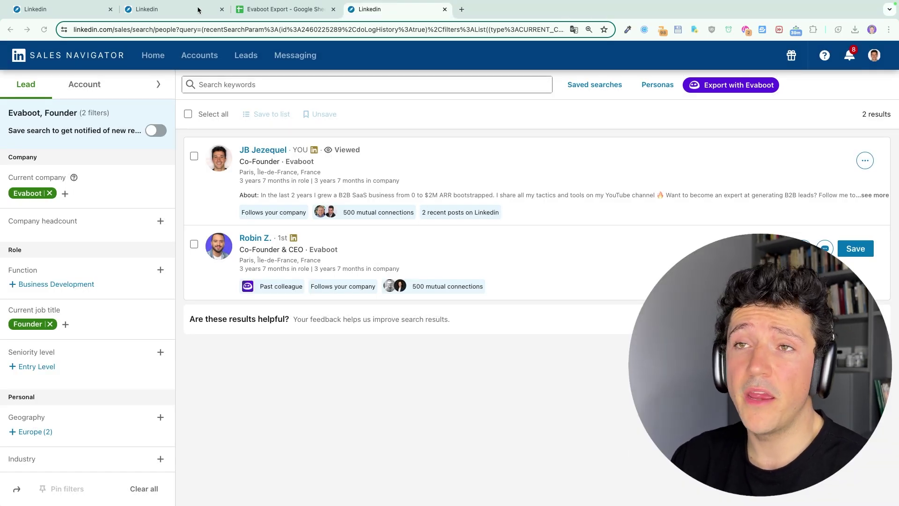
# Step: In the Recently Accepted Connections list, show all 66 leads and narrow to the 15 who posted in the past 30 days
pyautogui.click(189, 13)
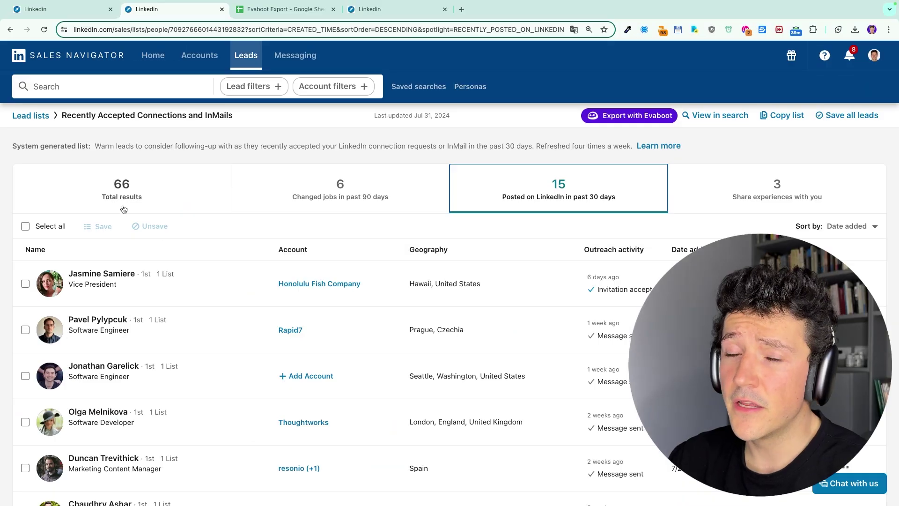
pyautogui.click(124, 200)
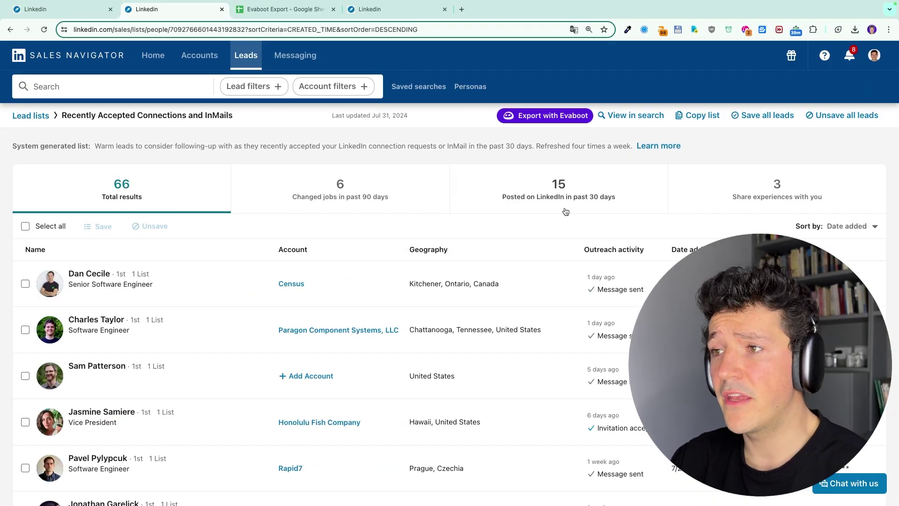
pyautogui.click(557, 196)
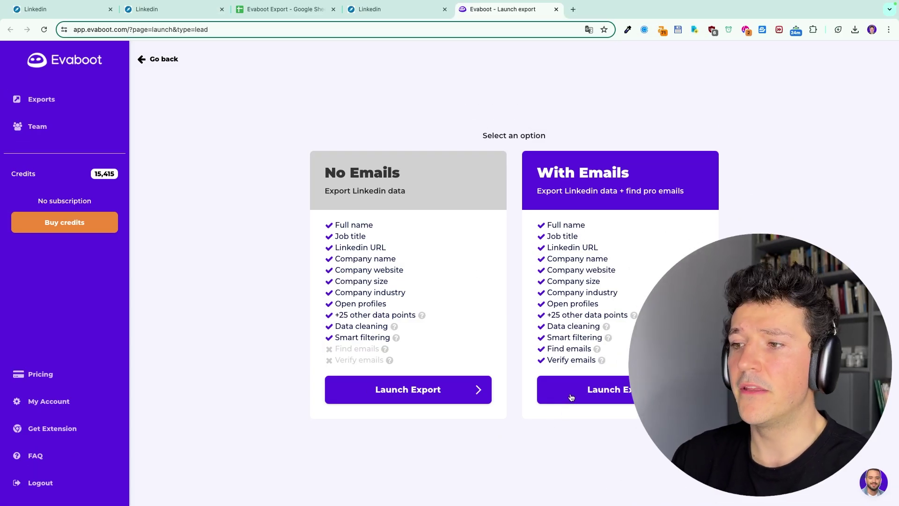
# Step: Launch a With Emails export of the 15 leads named 'Test List Export'
pyautogui.click(571, 397)
pyautogui.click(385, 264)
pyautogui.write('Test List Export')
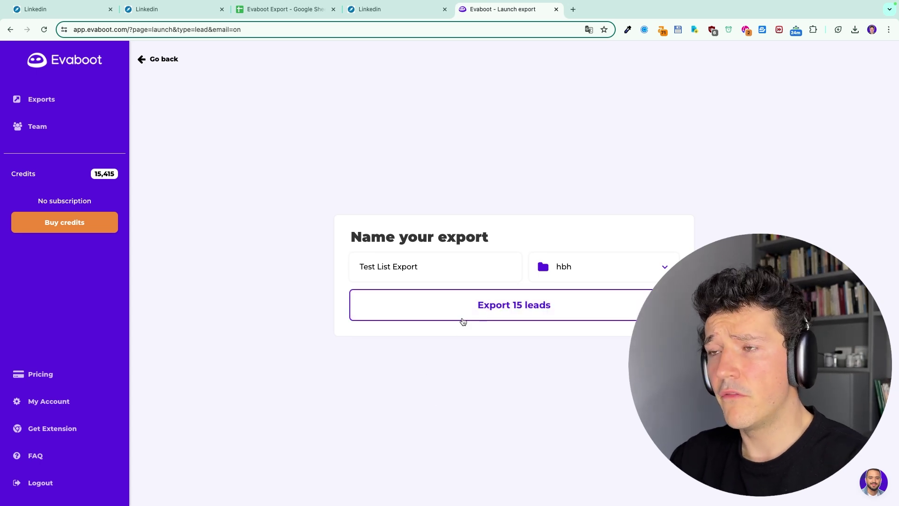
pyautogui.click(463, 320)
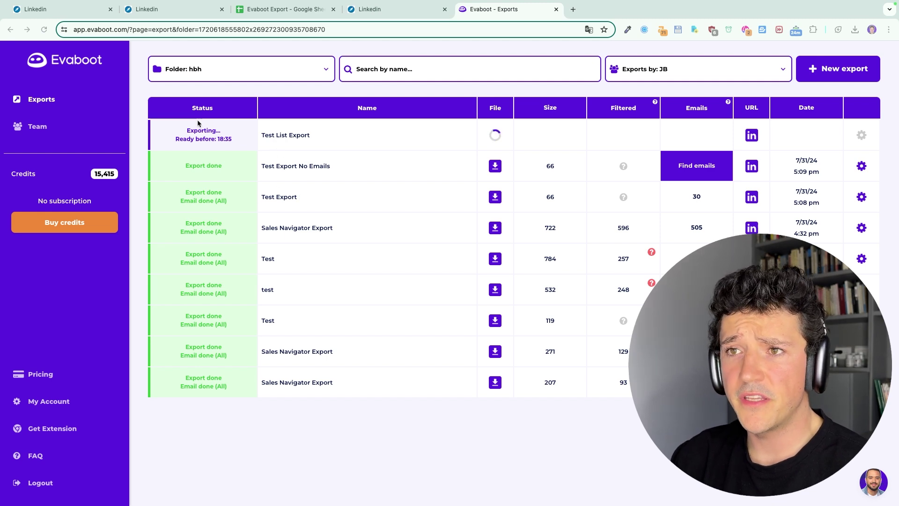
# Step: Dismiss the first Find Emails dialog and reopen email finding for 'Test Export No Emails'
pyautogui.scroll(5, 193, 139)
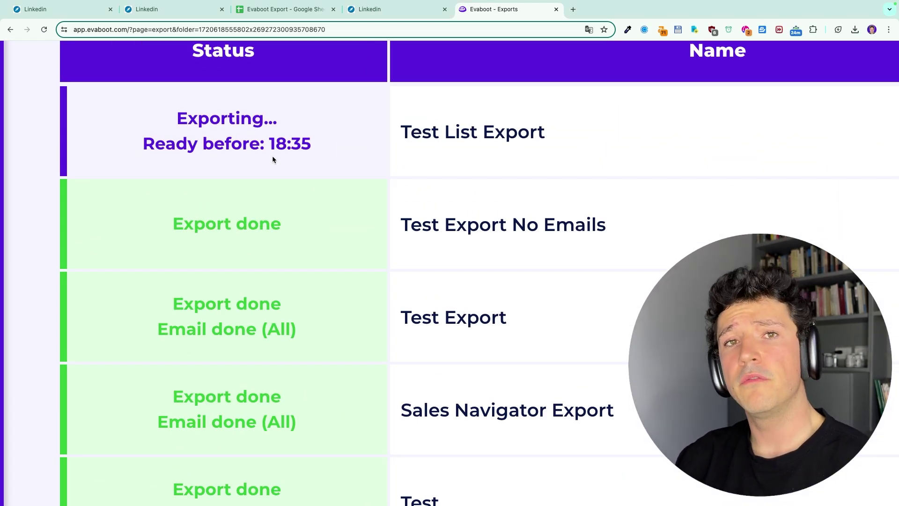
pyautogui.scroll(-5, 273, 160)
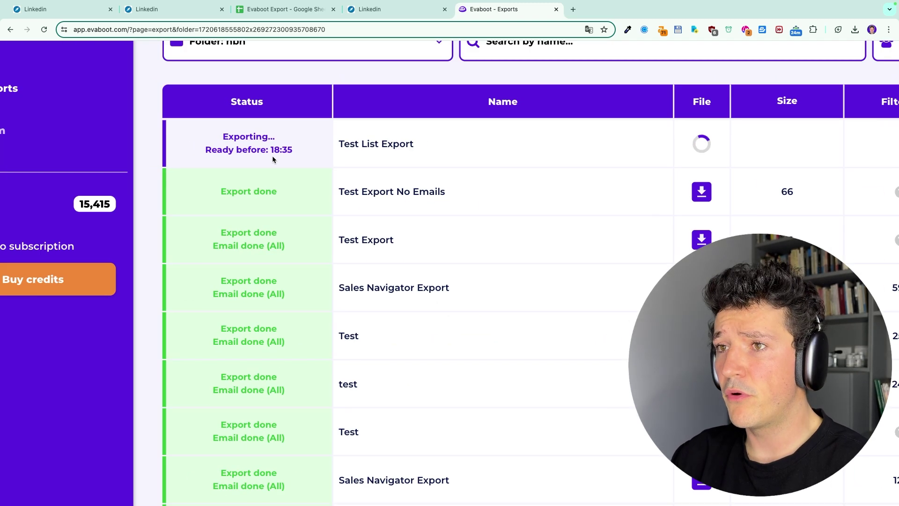
pyautogui.scroll(-5, 273, 160)
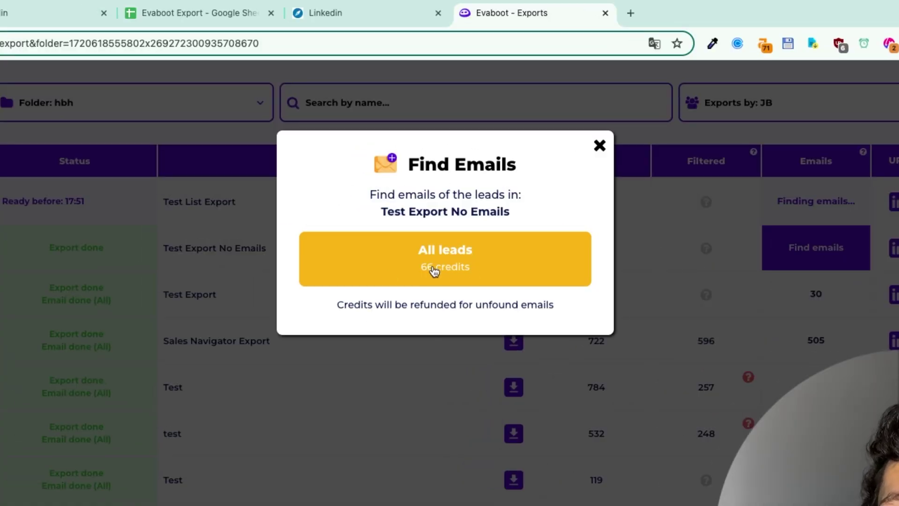
pyautogui.click(600, 146)
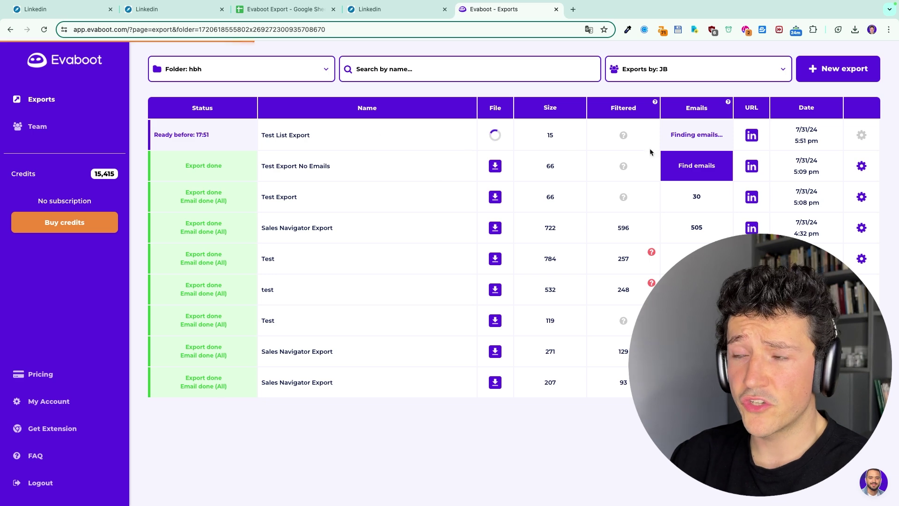
pyautogui.scroll(5, 733, 122)
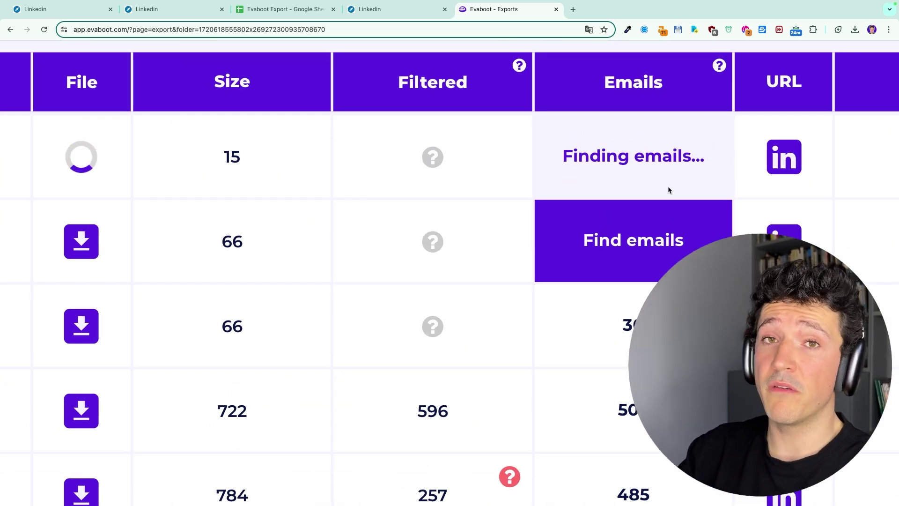
pyautogui.scroll(-5, 668, 189)
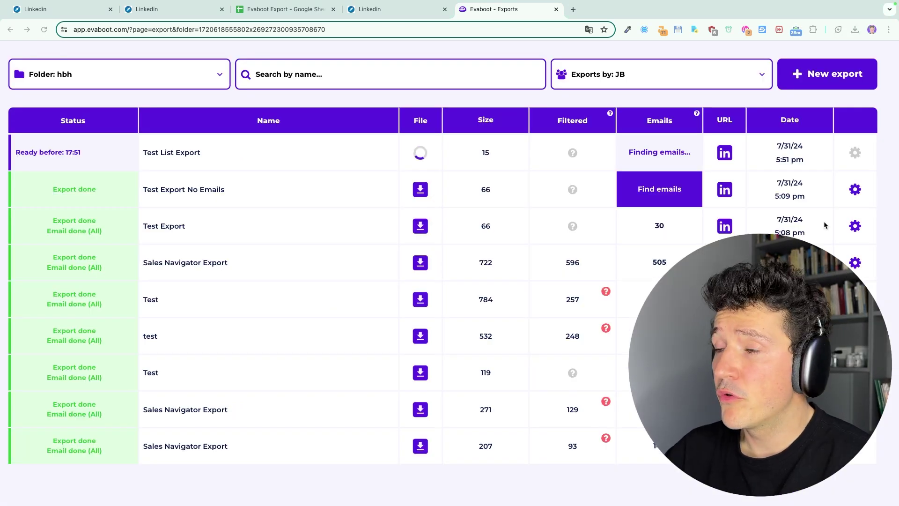
pyautogui.click(639, 191)
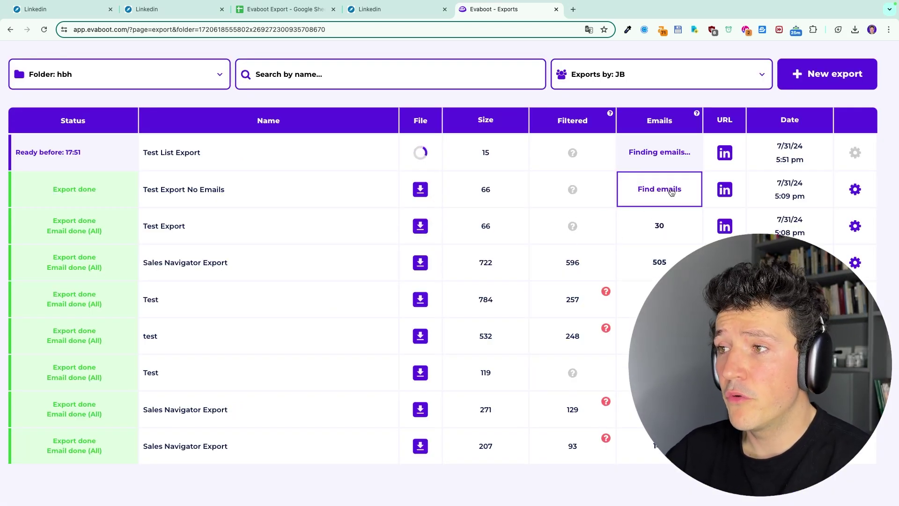
# Step: Run the email finder on all 66 leads and scroll the exports list to check progress
pyautogui.click(396, 207)
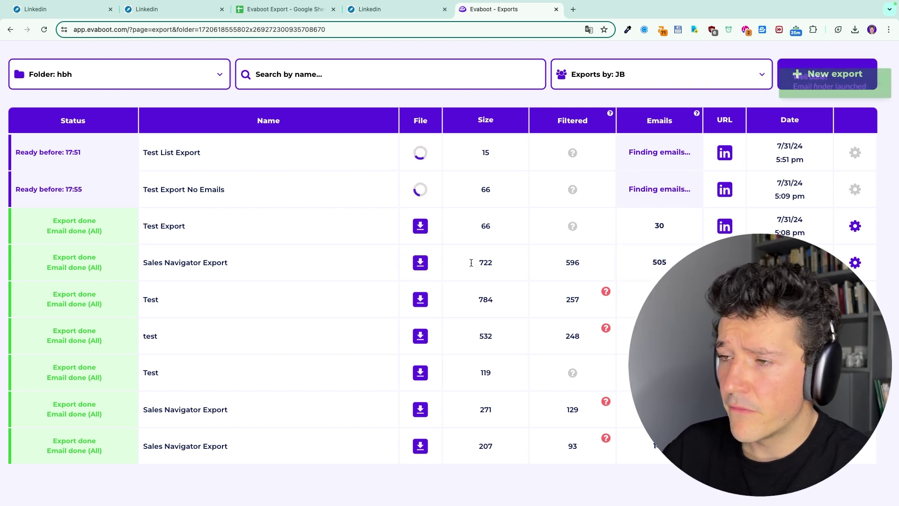
pyautogui.scroll(-1, 611, 307)
pyautogui.scroll(-2, 611, 305)
pyautogui.scroll(1, 611, 305)
pyautogui.scroll(-1, 666, 271)
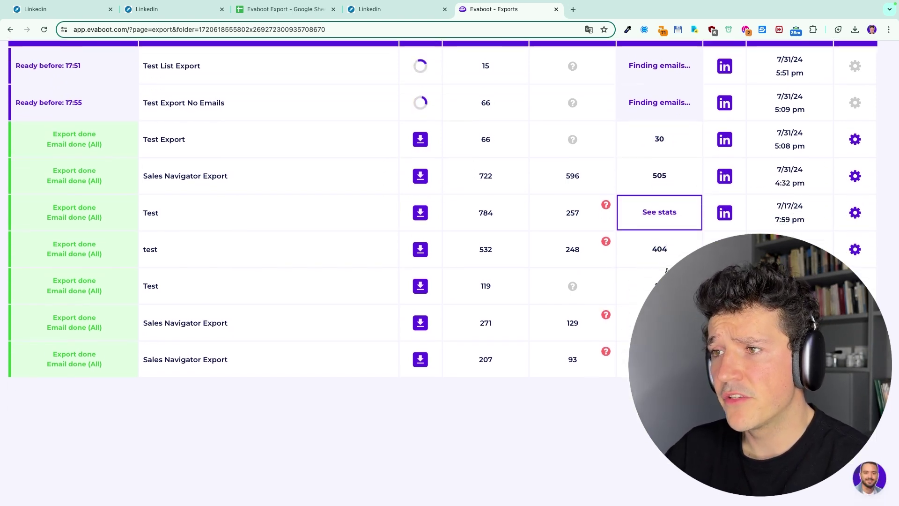
# Step: Check Sales Navigator Export email stats (383 safe, 122 risky, 217 empty), then return to the spreadsheet
pyautogui.click(661, 180)
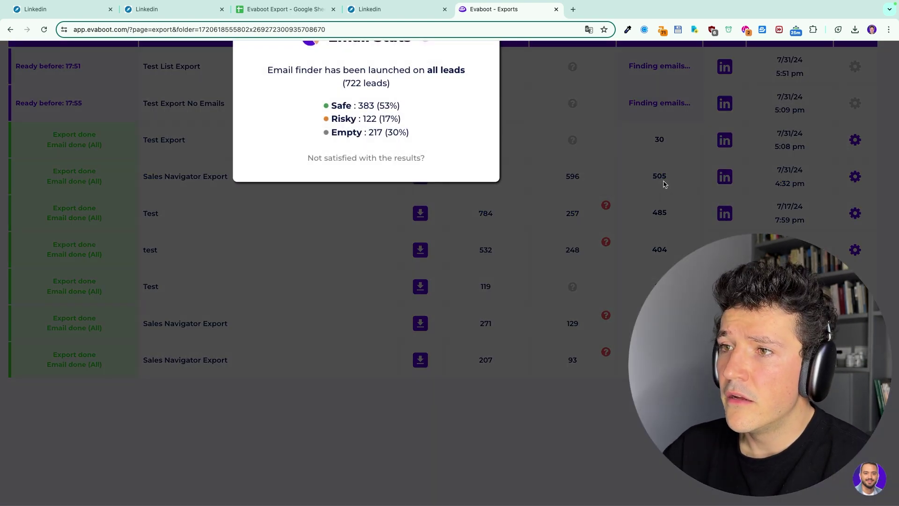
pyautogui.scroll(2, 333, 170)
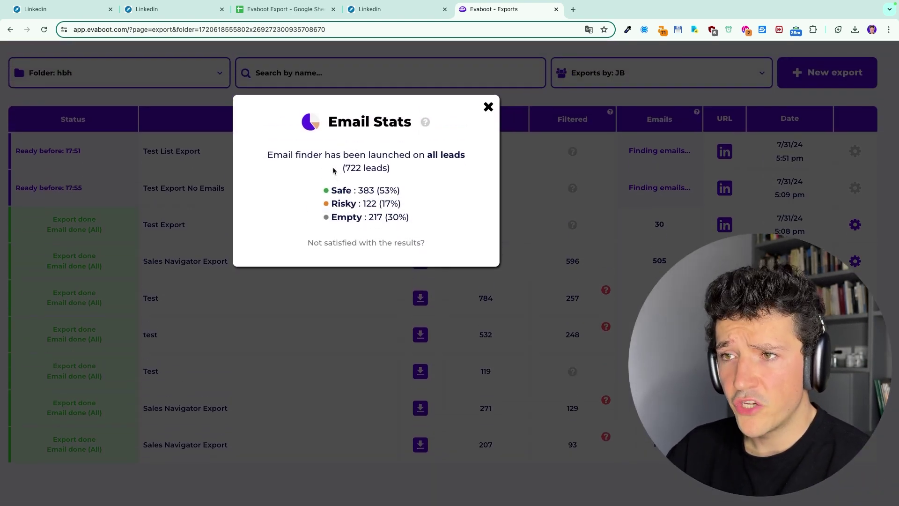
pyautogui.scroll(5, 334, 170)
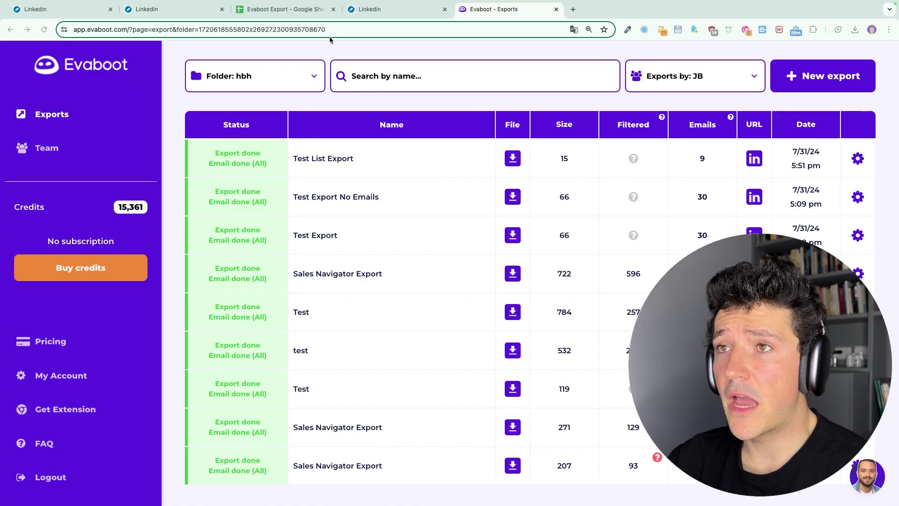
pyautogui.click(294, 11)
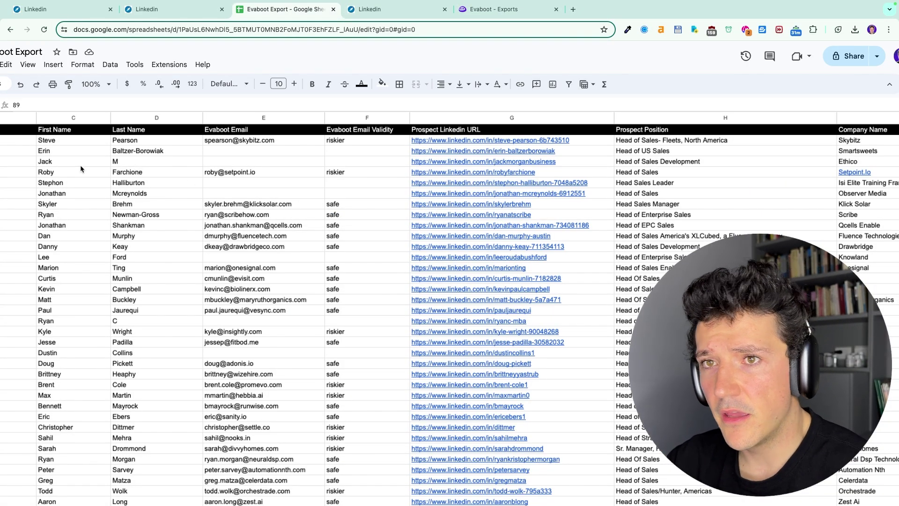
# Step: Widen the Company Specialities column and open the weightloss specialities entry to read it
pyautogui.hscroll(5, 290, 202)
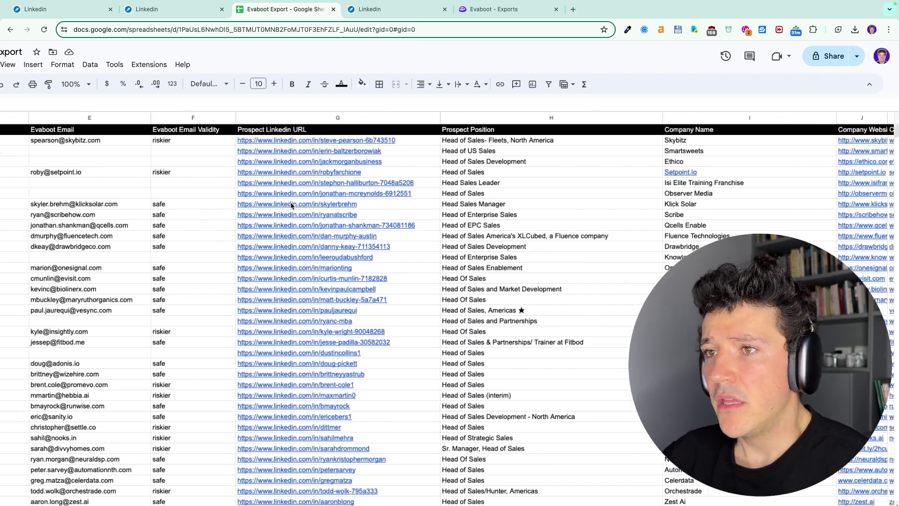
pyautogui.hscroll(3, 290, 206)
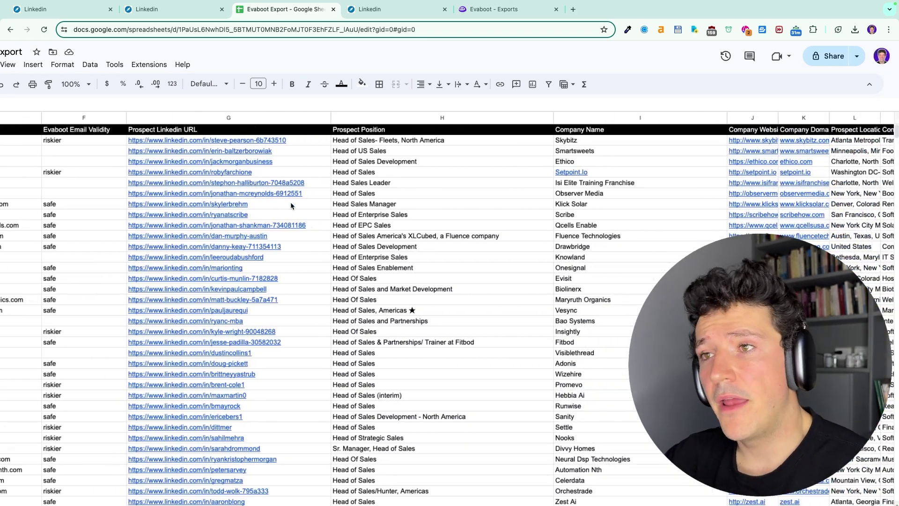
pyautogui.hscroll(5, 333, 211)
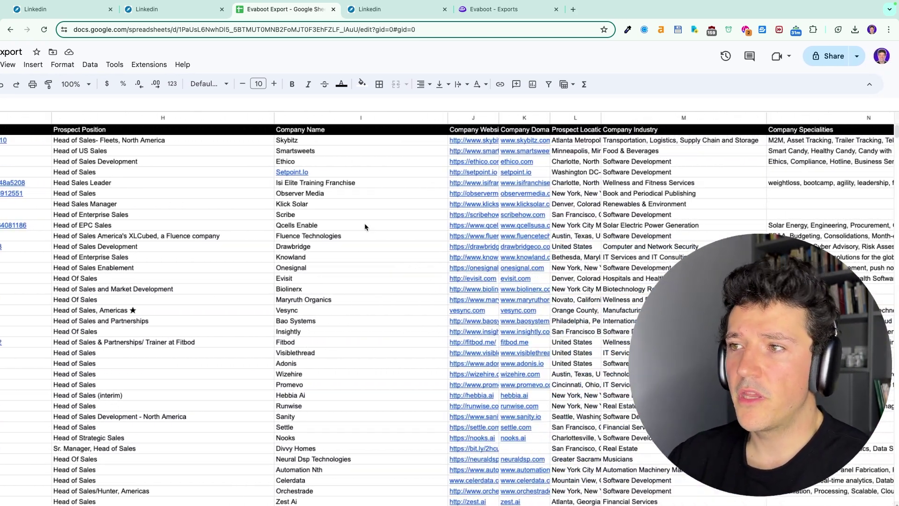
pyautogui.hscroll(6, 364, 223)
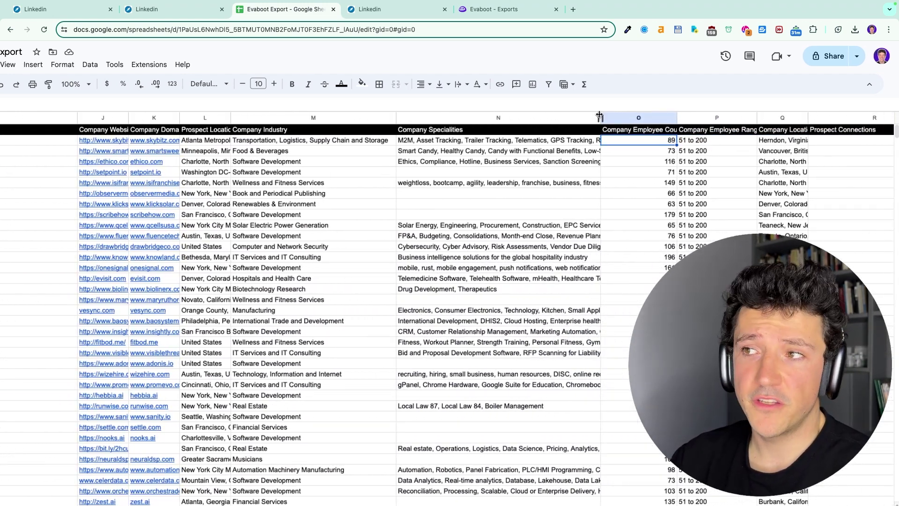
pyautogui.moveTo(599, 115); pyautogui.dragTo(631, 118)
pyautogui.hscroll(4, 562, 177)
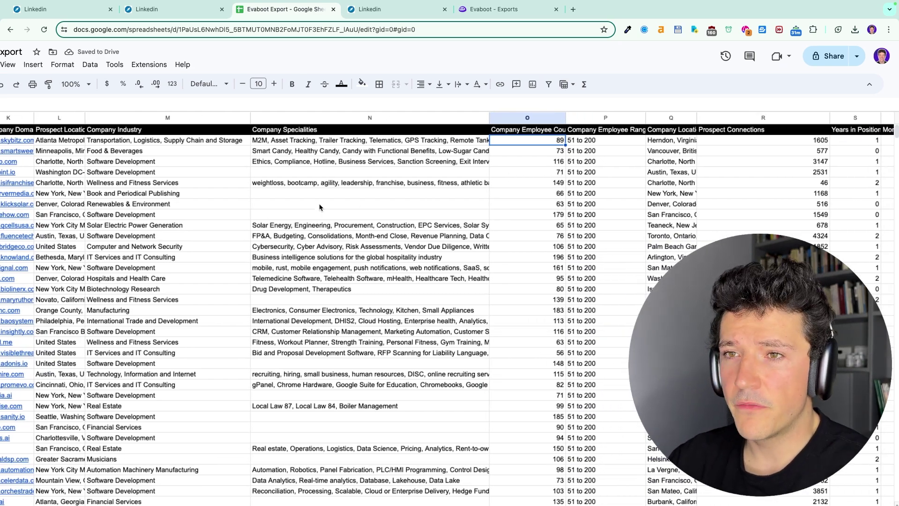
pyautogui.hscroll(-3, 319, 203)
pyautogui.scroll(1, 241, 190)
pyautogui.scroll(5, 240, 190)
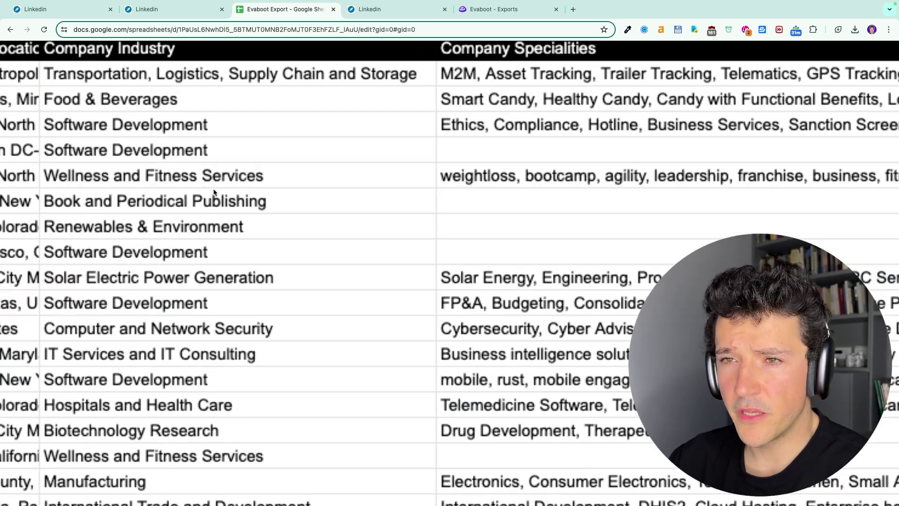
pyautogui.hscroll(5, 373, 195)
pyautogui.doubleClick(392, 180)
# Step: Widen column O so Company Employee Count reads fully, and select the first count, 89
pyautogui.hscroll(1, 615, 202)
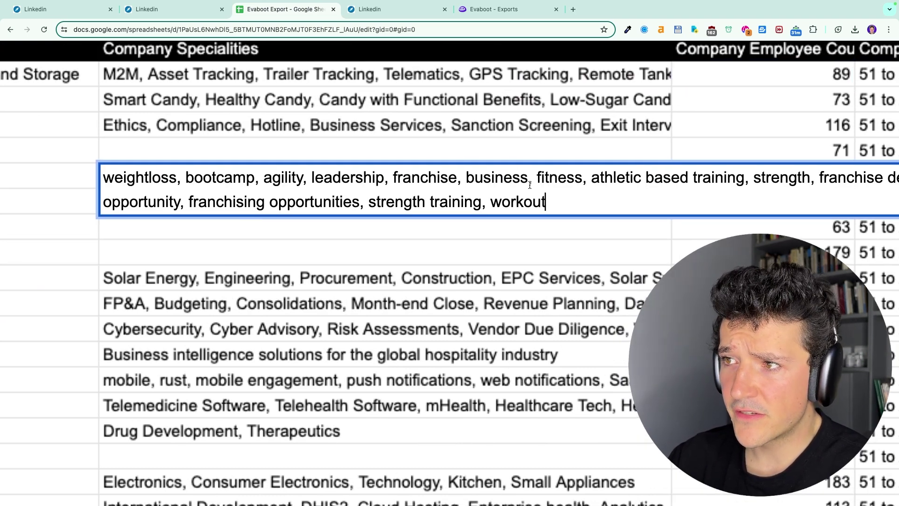
pyautogui.hscroll(6, 622, 185)
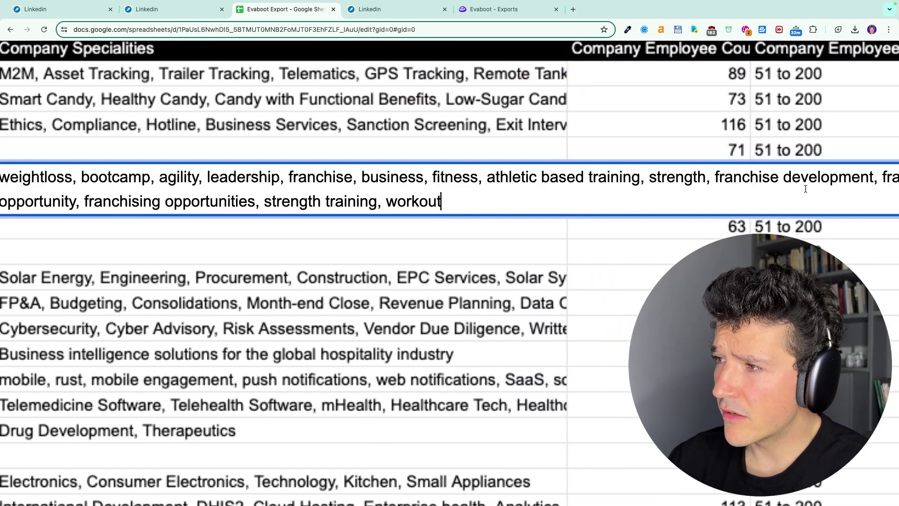
pyautogui.click(473, 303)
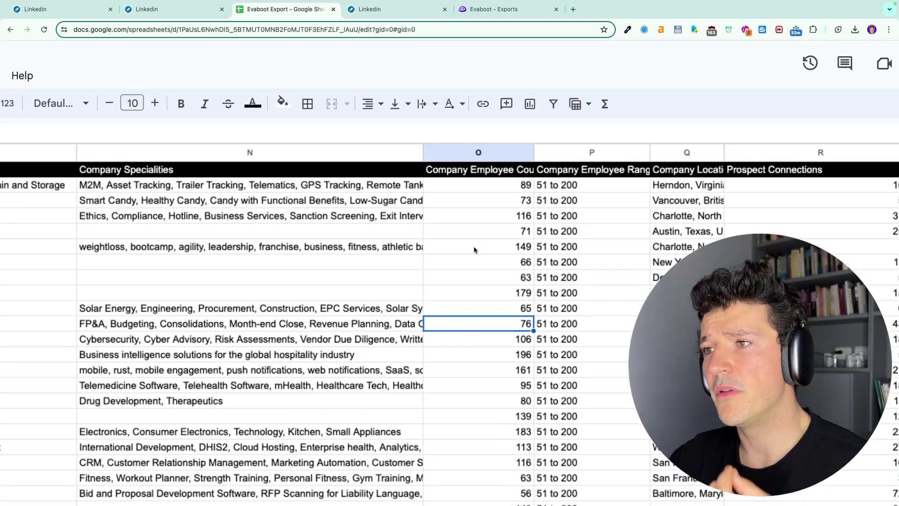
pyautogui.hscroll(5, 473, 246)
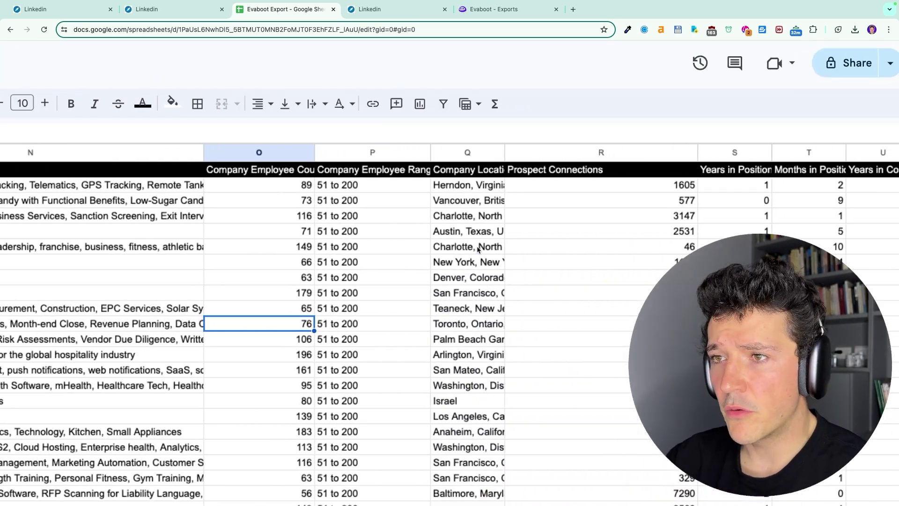
pyautogui.hscroll(-3, 476, 246)
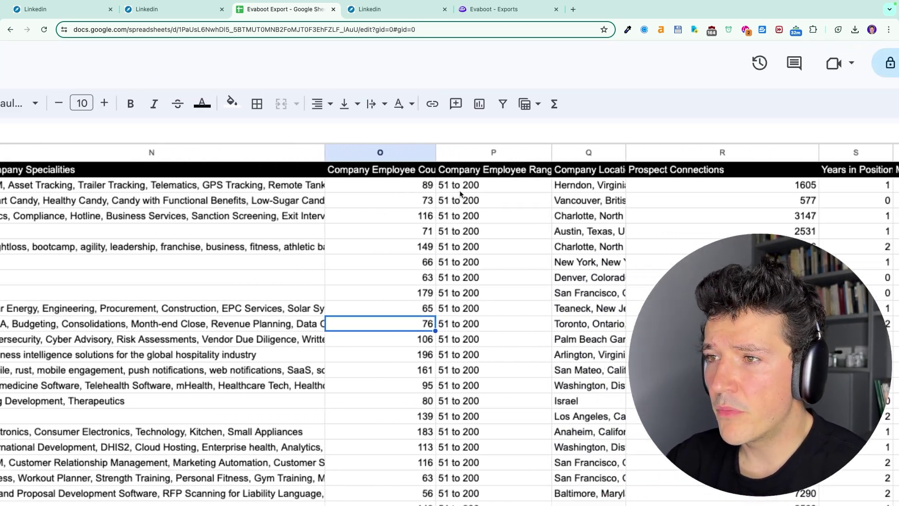
pyautogui.moveTo(435, 151); pyautogui.dragTo(482, 151)
pyautogui.scroll(5, 496, 159)
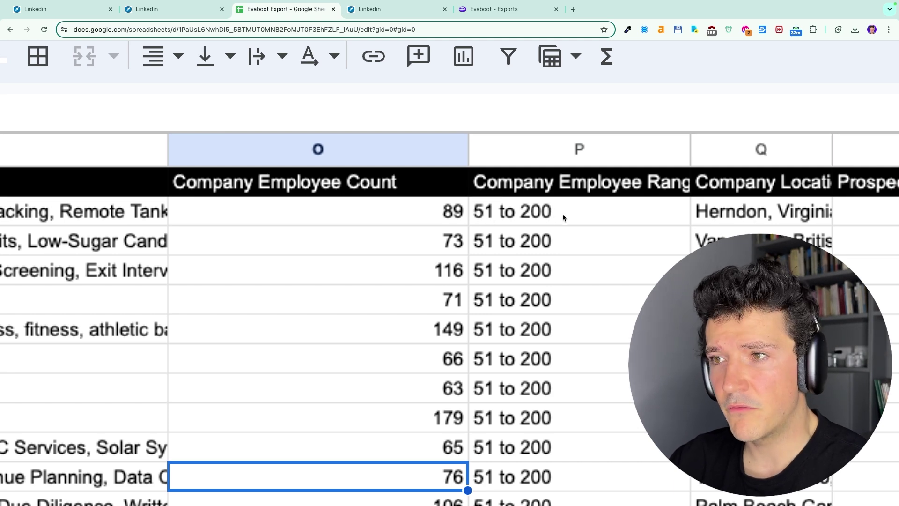
pyautogui.click(425, 212)
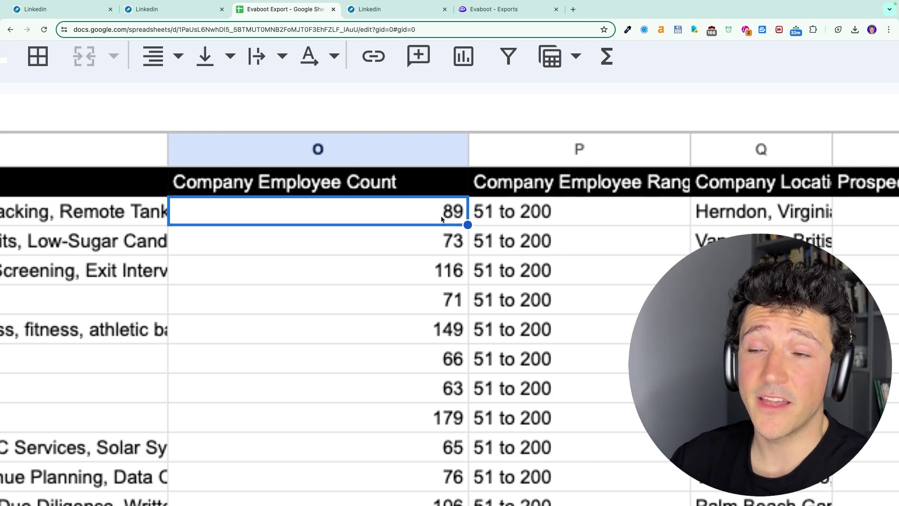
pyautogui.scroll(-5, 524, 285)
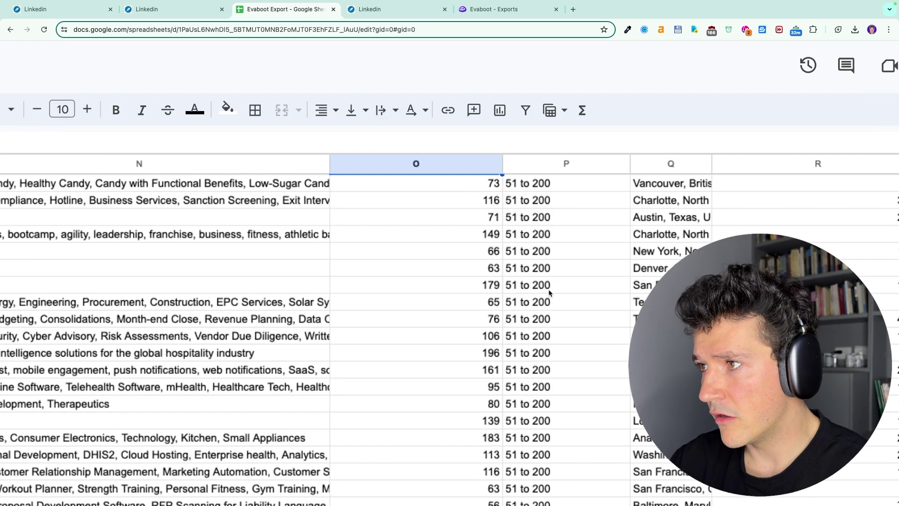
pyautogui.scroll(3, 550, 293)
pyautogui.scroll(-3, 549, 289)
pyautogui.hscroll(10, 549, 289)
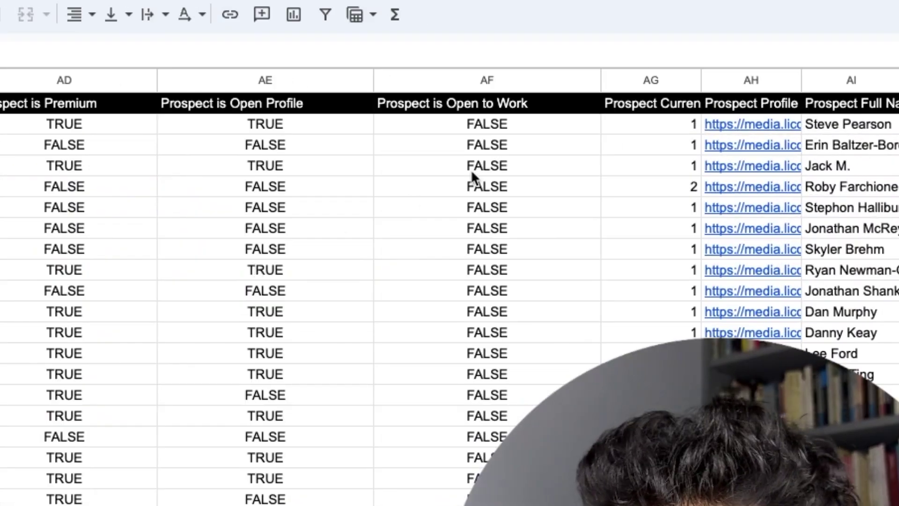
pyautogui.moveTo(386, 140); pyautogui.dragTo(388, 396)
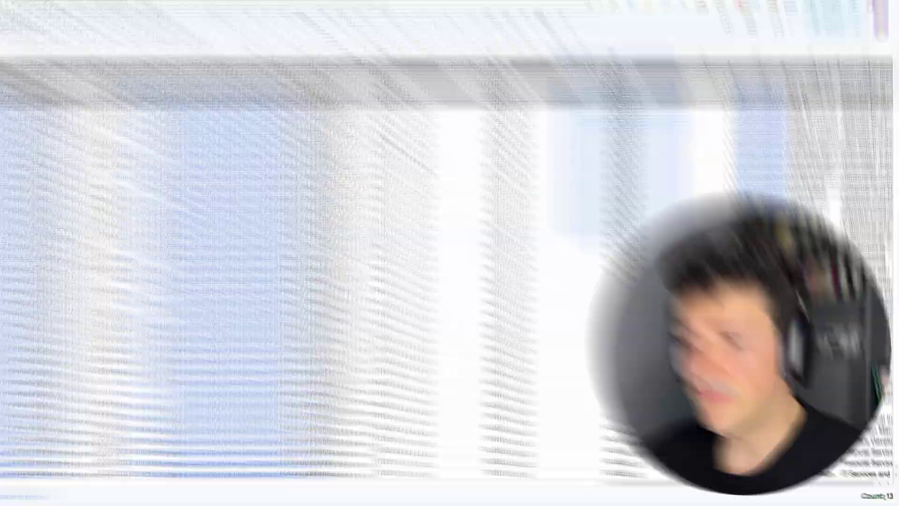
pyautogui.click(571, 240)
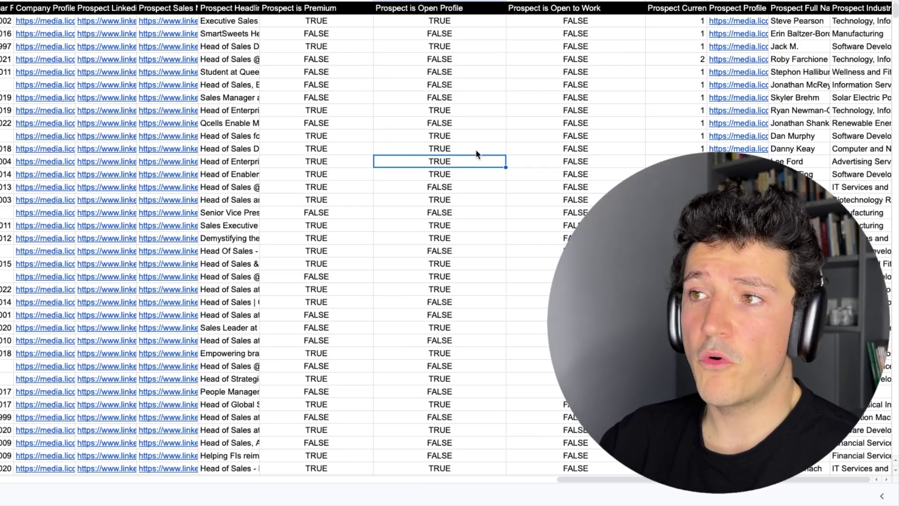
pyautogui.click(446, 136)
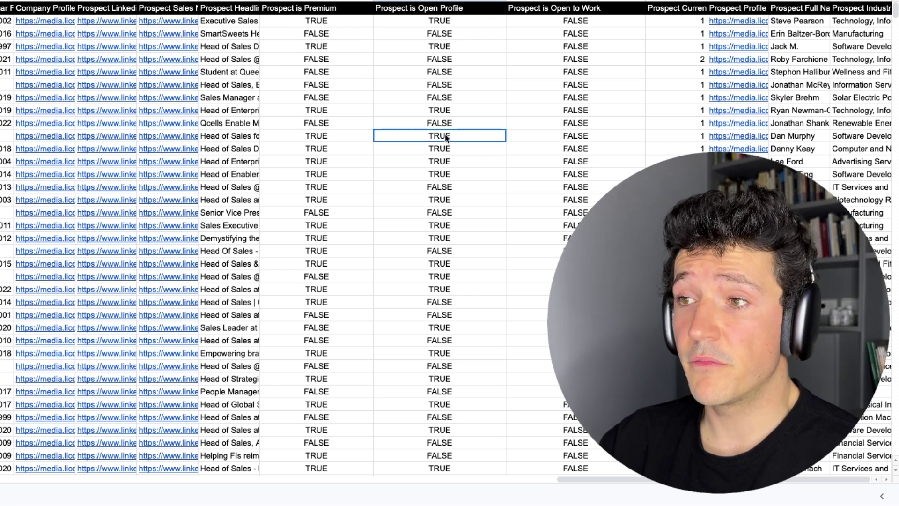
pyautogui.moveTo(488, 19); pyautogui.dragTo(474, 201)
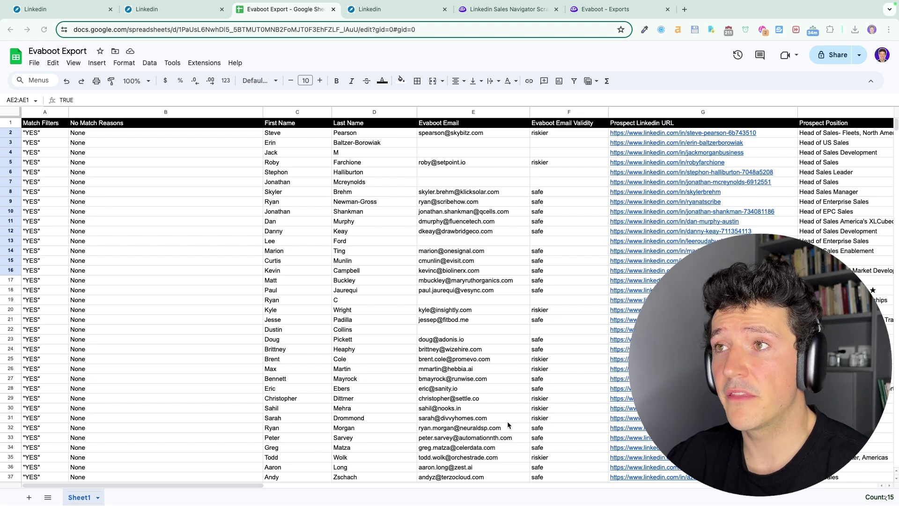
# Step: Switch to the Evaboot site and scroll through past exports with their lead and email counts
pyautogui.click(497, 13)
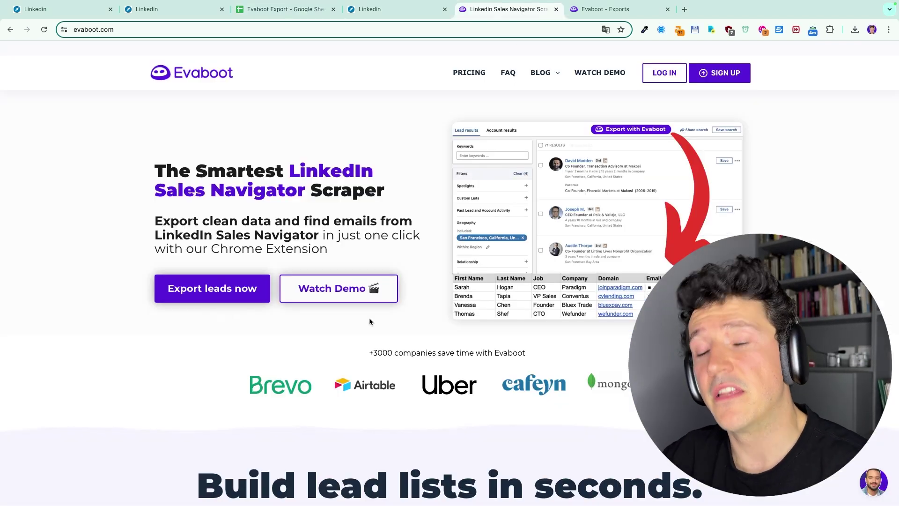
pyautogui.scroll(-8, 467, 387)
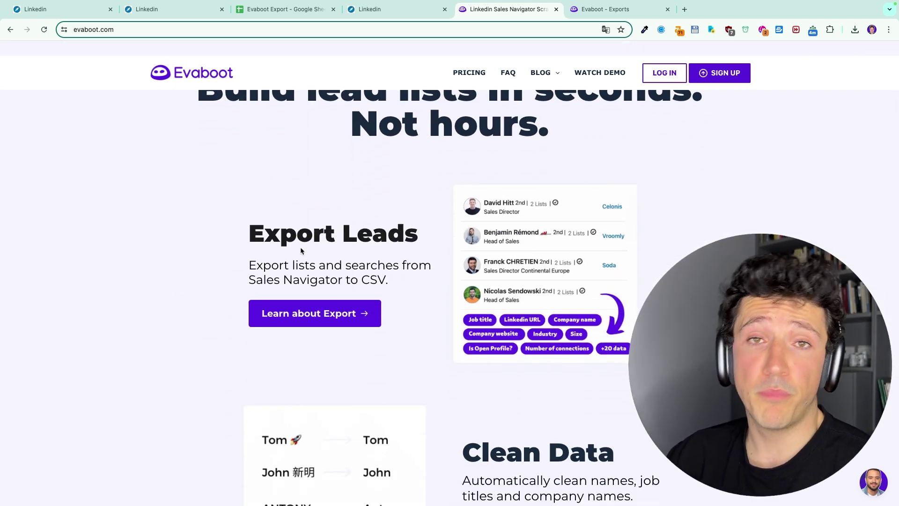
pyautogui.scroll(-4, 327, 349)
pyautogui.scroll(-3, 328, 347)
pyautogui.scroll(2, 328, 348)
pyautogui.scroll(1, 328, 348)
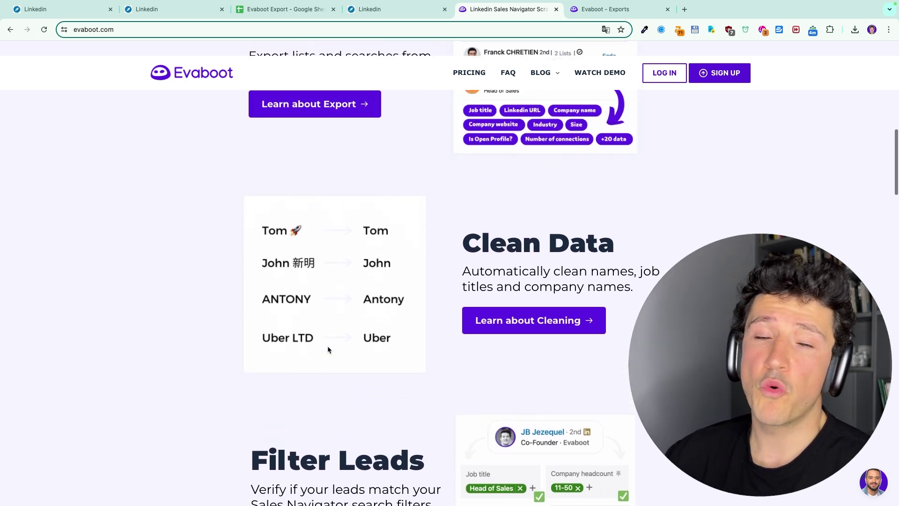
pyautogui.scroll(3, 282, 278)
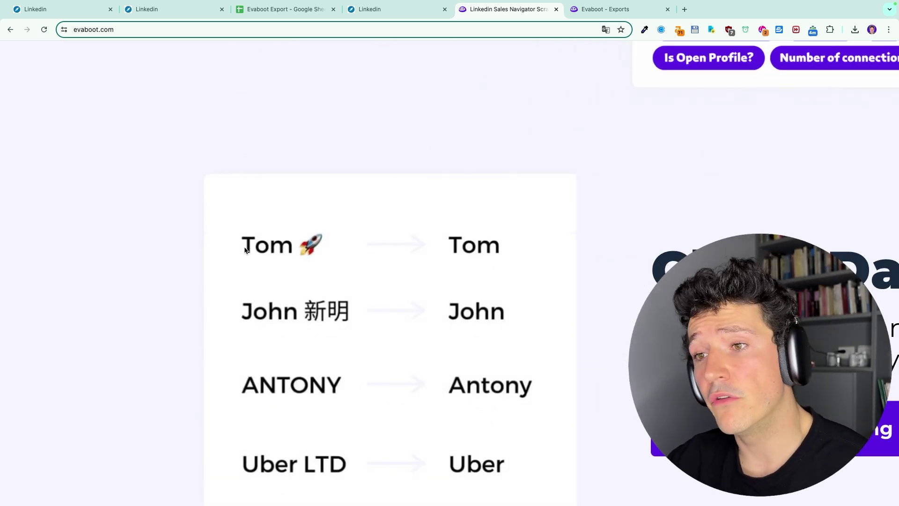
pyautogui.scroll(-1, 322, 305)
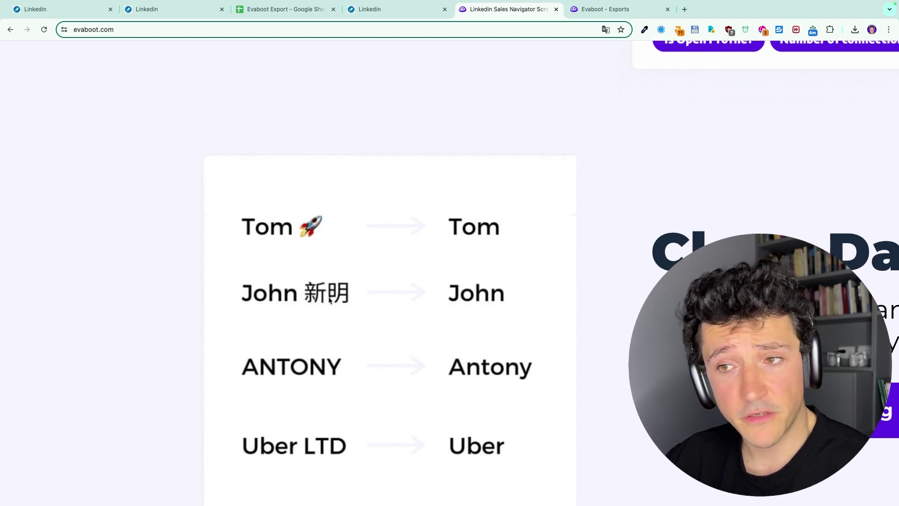
pyautogui.scroll(-3, 337, 300)
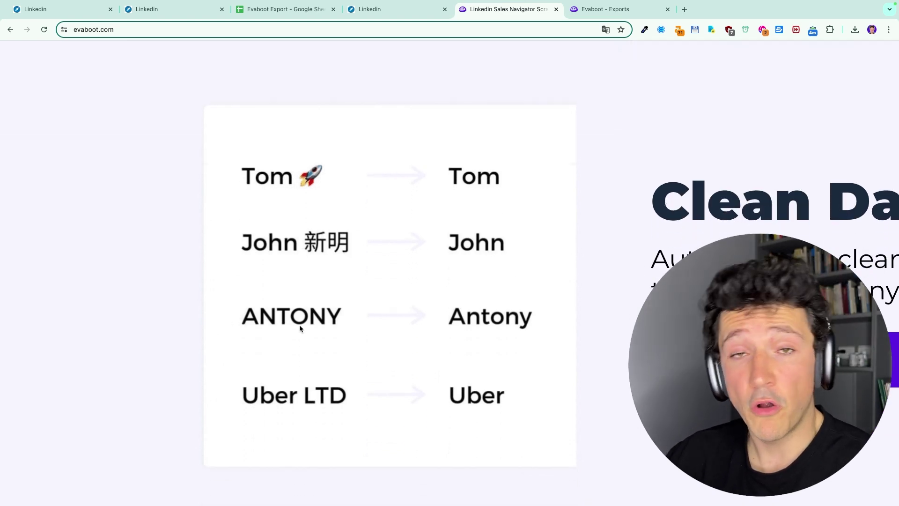
pyautogui.scroll(-1, 319, 330)
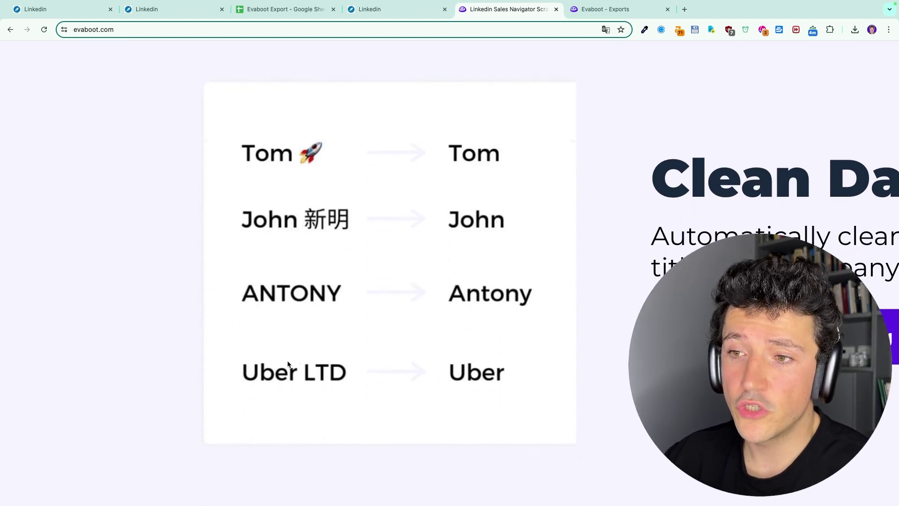
# Step: Return to the Evaboot Export spreadsheet and scan the cleaned first and last names
pyautogui.click(263, 10)
pyautogui.scroll(-1, 371, 192)
pyautogui.scroll(1, 333, 213)
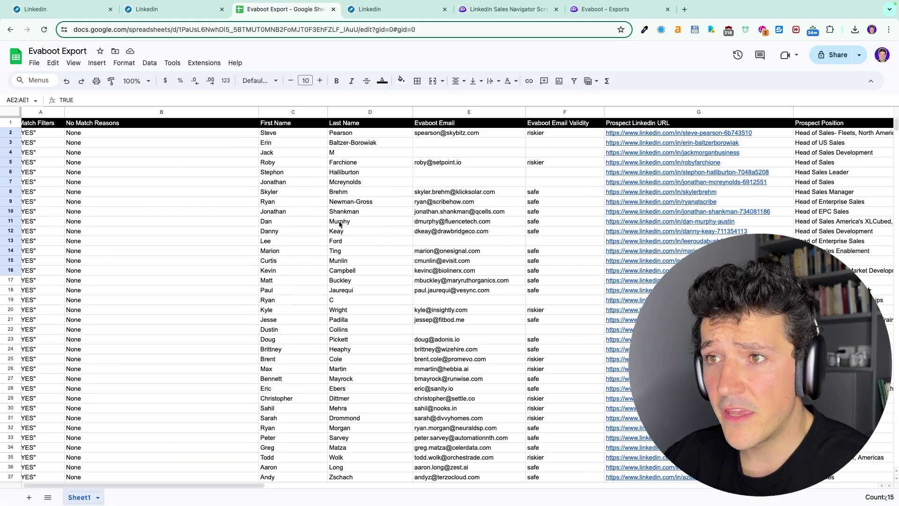
pyautogui.scroll(-15, 279, 209)
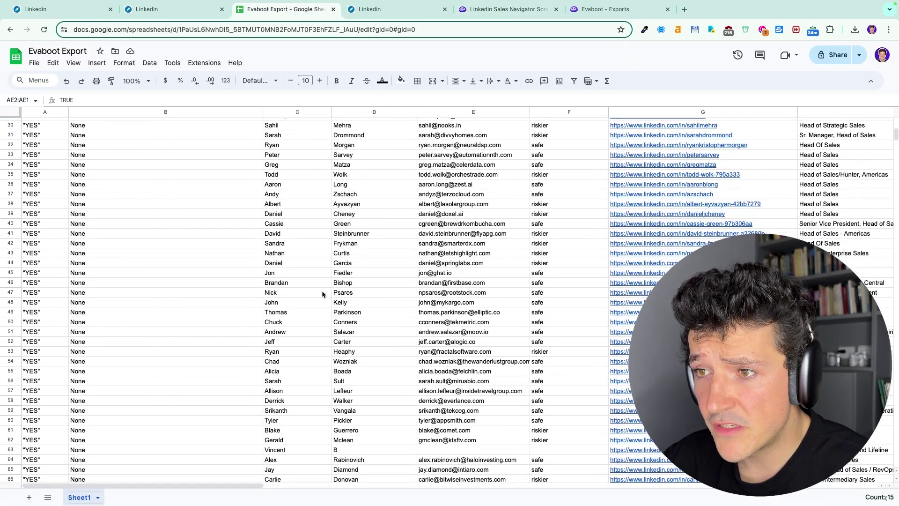
pyautogui.scroll(15, 321, 294)
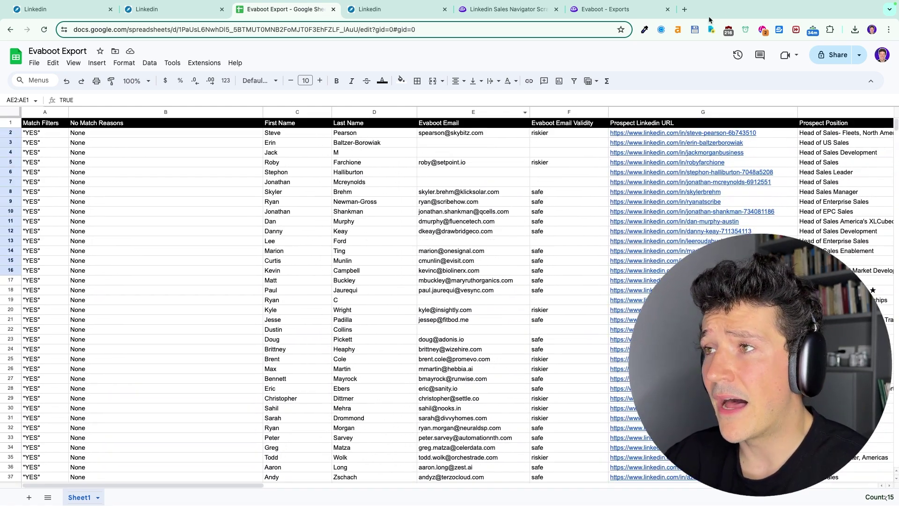
# Step: Go to the evaboot.com homepage and scroll down to the Filter Leads feature section
pyautogui.click(609, 11)
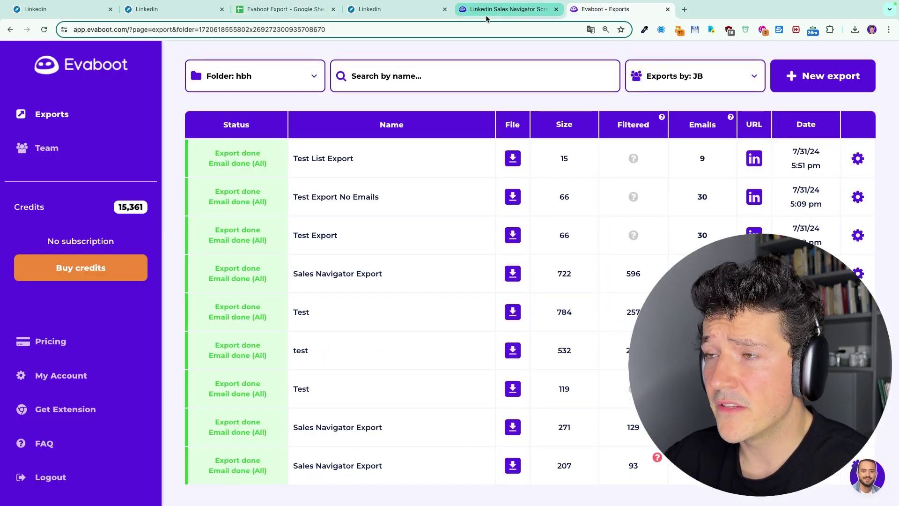
pyautogui.click(486, 18)
pyautogui.scroll(-5, 507, 307)
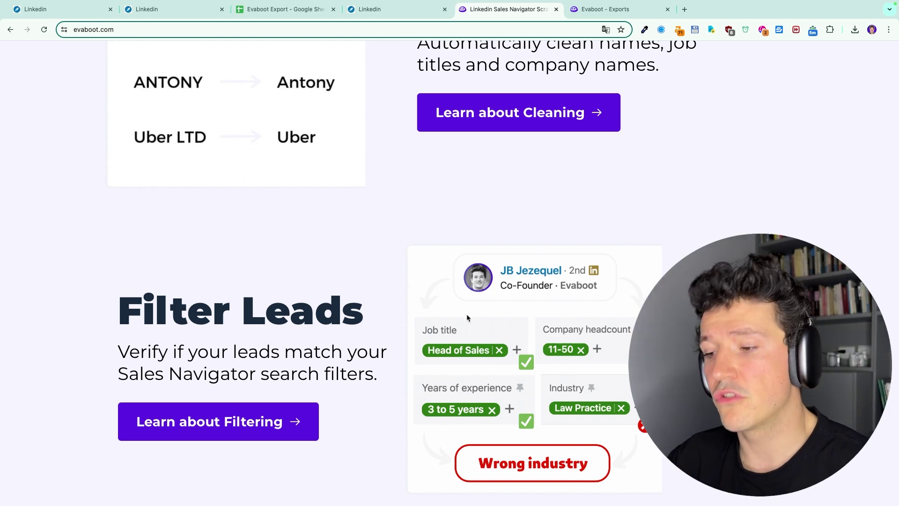
pyautogui.scroll(-1, 467, 317)
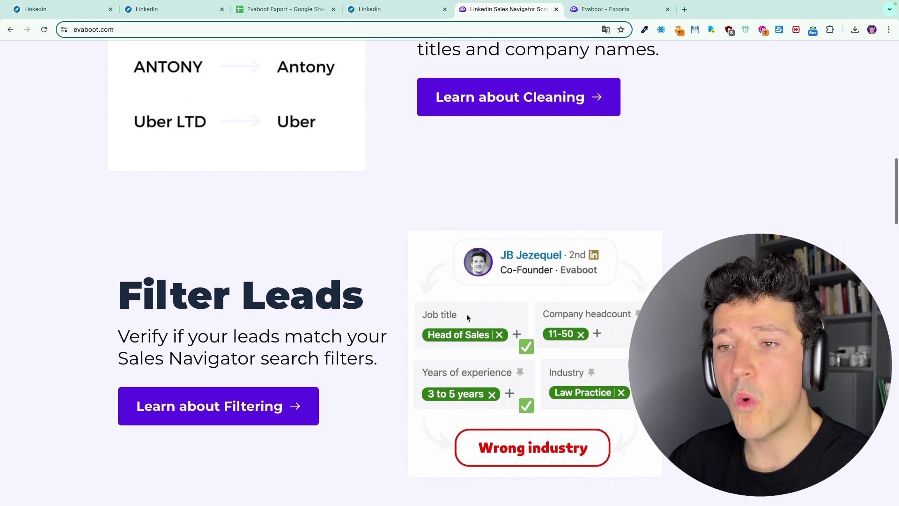
pyautogui.scroll(-1, 467, 318)
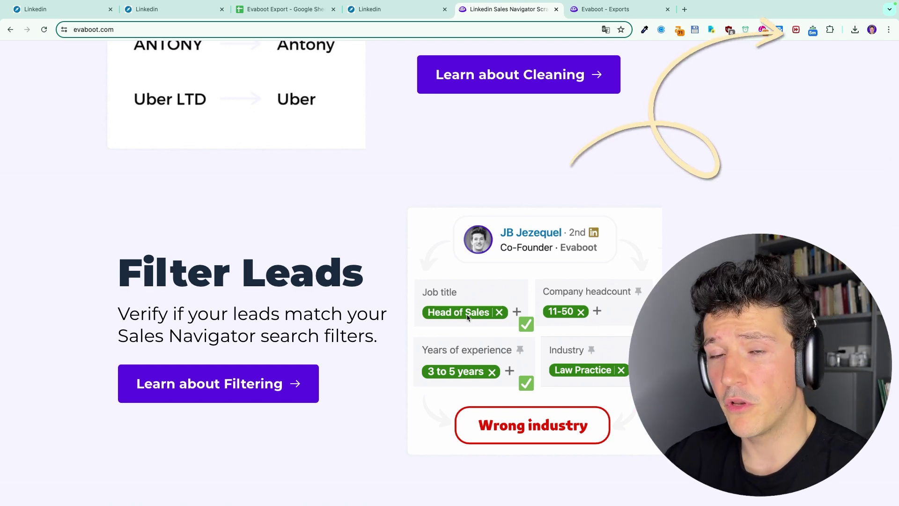
pyautogui.scroll(-1, 265, 366)
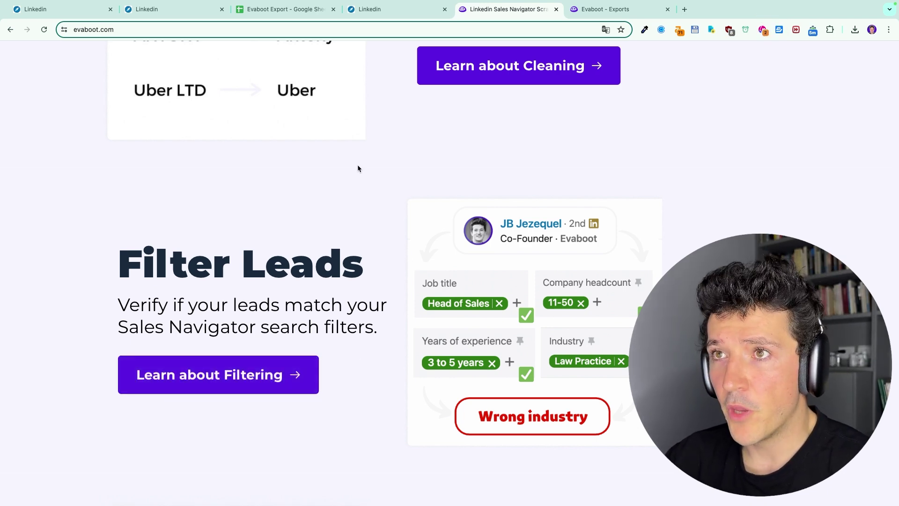
# Step: Back in the Evaboot Export sheet, compare with the Head of Sales search and scroll the rejected rows
pyautogui.click(306, 14)
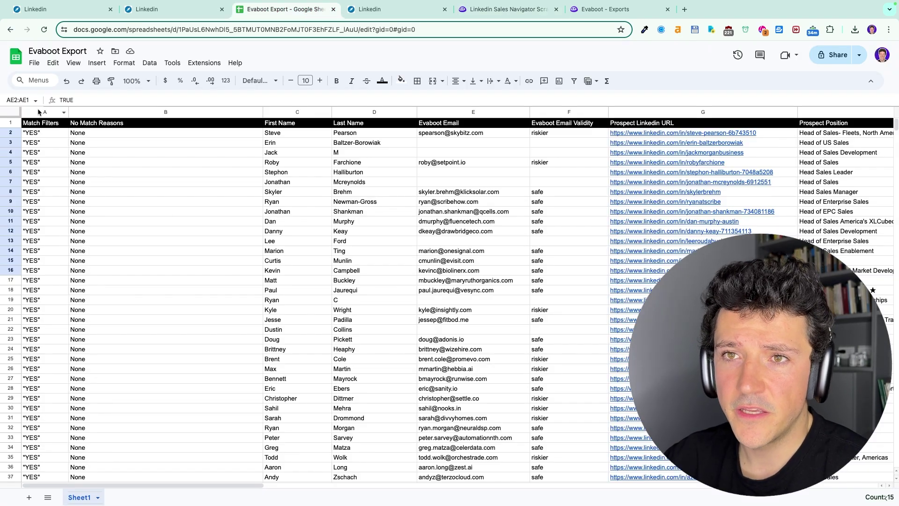
pyautogui.scroll(5, 185, 161)
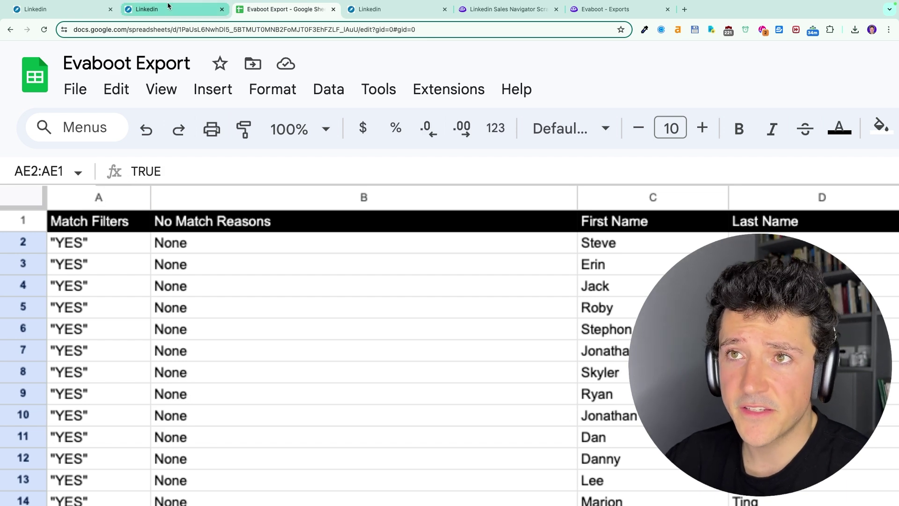
pyautogui.click(146, 9)
pyautogui.click(81, 16)
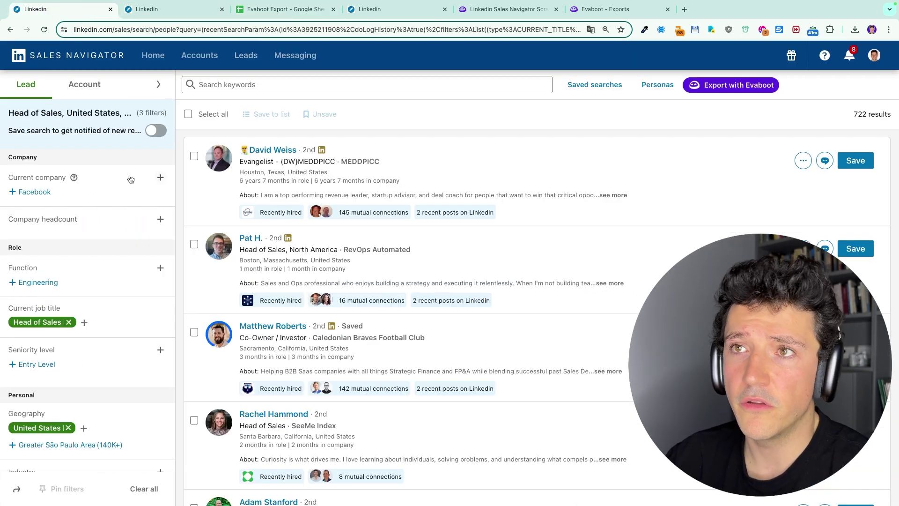
pyautogui.click(286, 9)
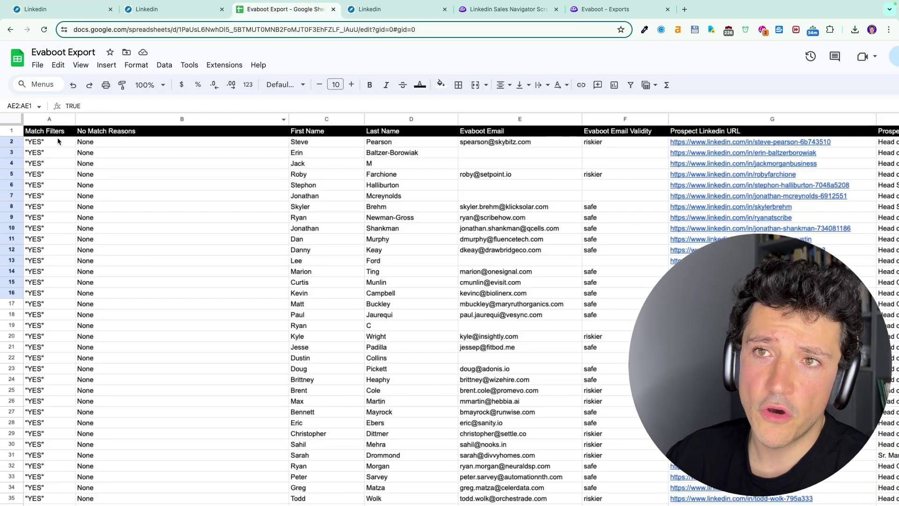
pyautogui.scroll(-20, 170, 291)
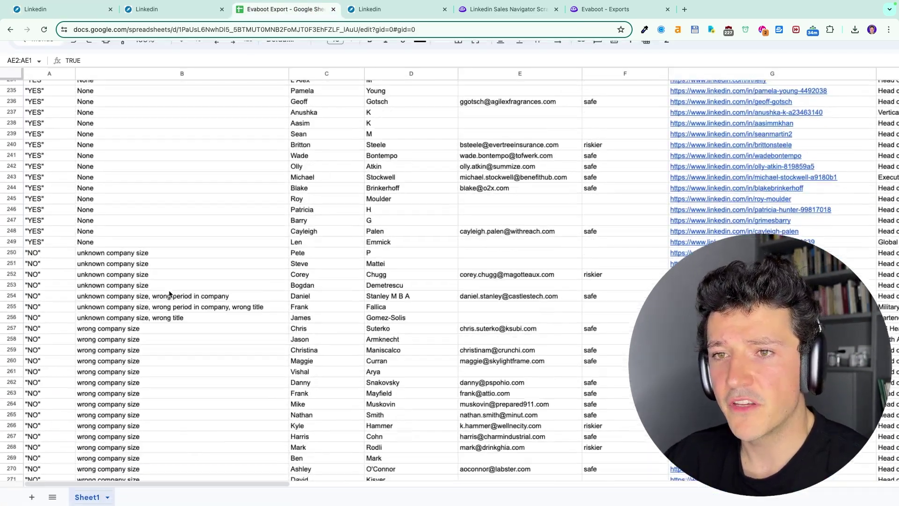
pyautogui.scroll(5, 169, 293)
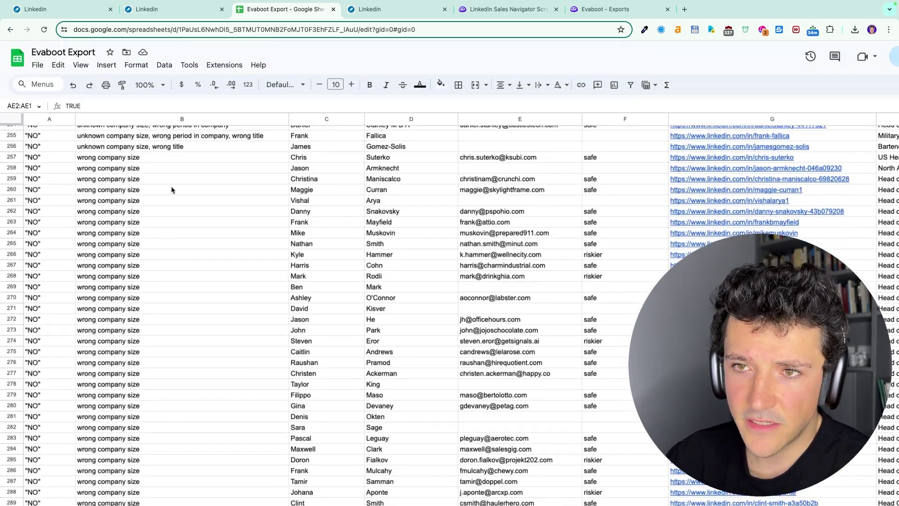
pyautogui.scroll(-8, 120, 389)
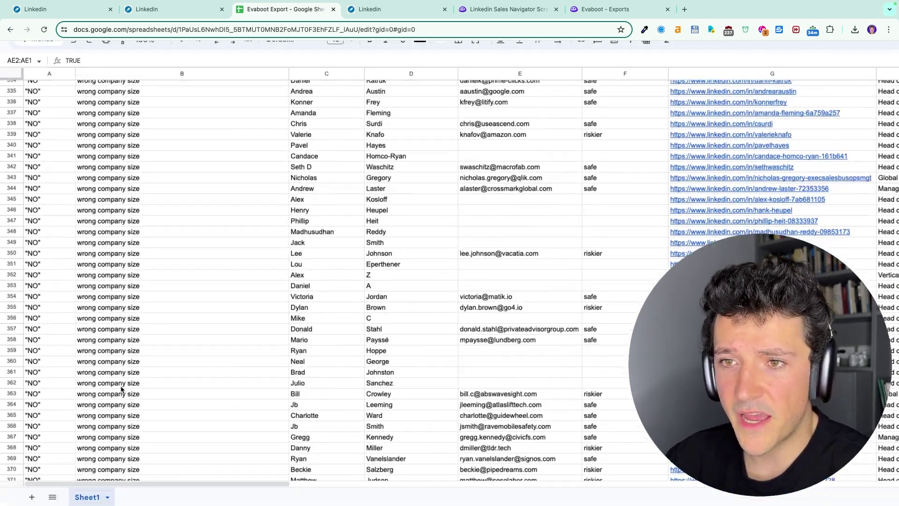
pyautogui.scroll(-10, 121, 389)
pyautogui.scroll(-3, 186, 334)
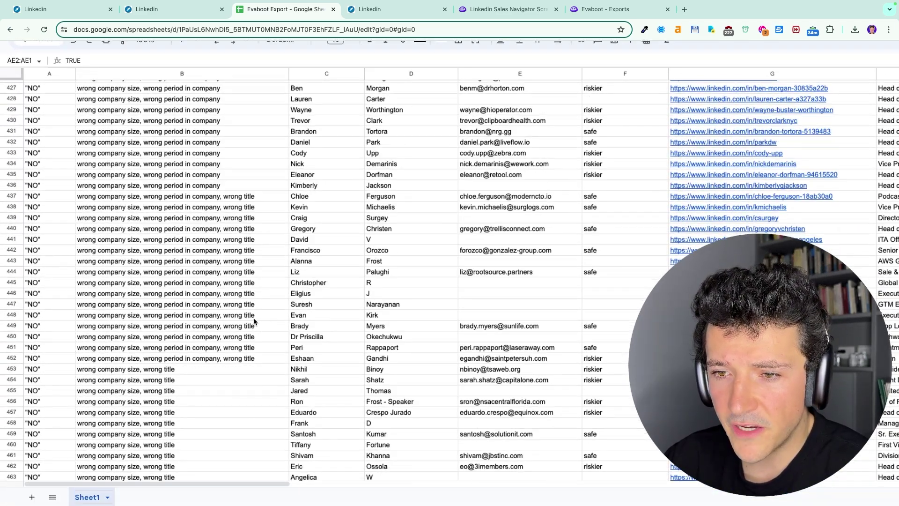
# Step: Select row 452's rejected lead and scroll right to its LinkedIn URL and Intern job title
pyautogui.click(10, 358)
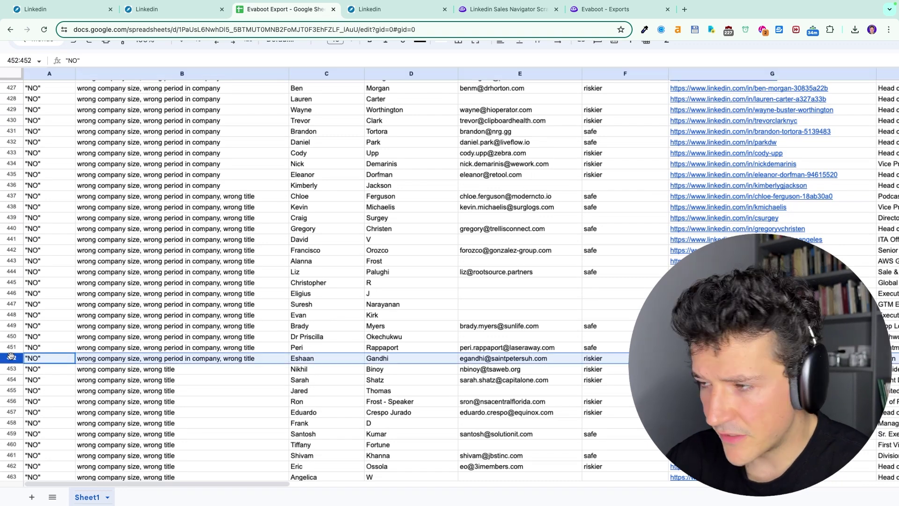
pyautogui.scroll(5, 166, 360)
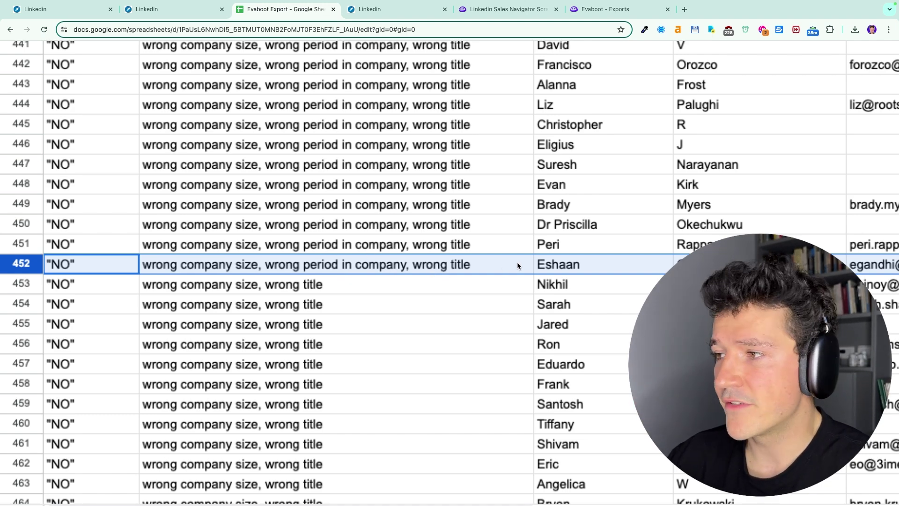
pyautogui.scroll(-5, 517, 265)
pyautogui.click(154, 9)
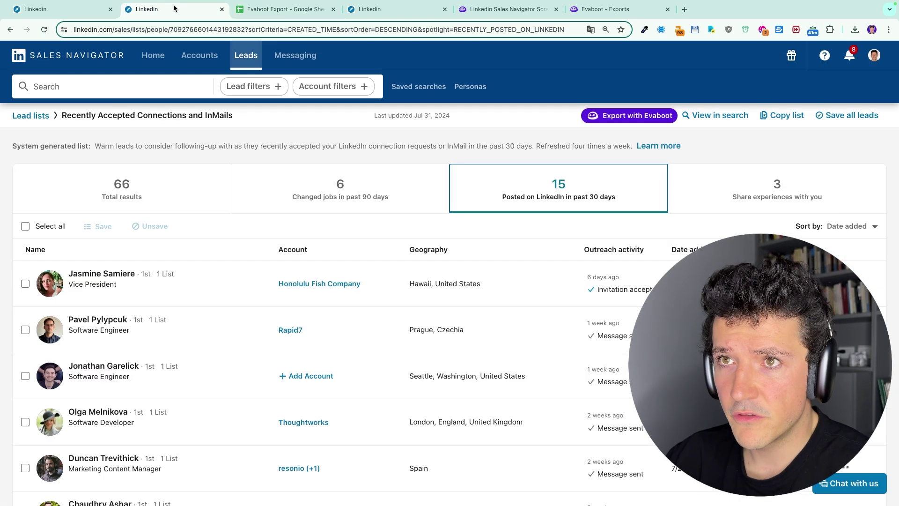
pyautogui.click(38, 10)
pyautogui.moveTo(40, 321)
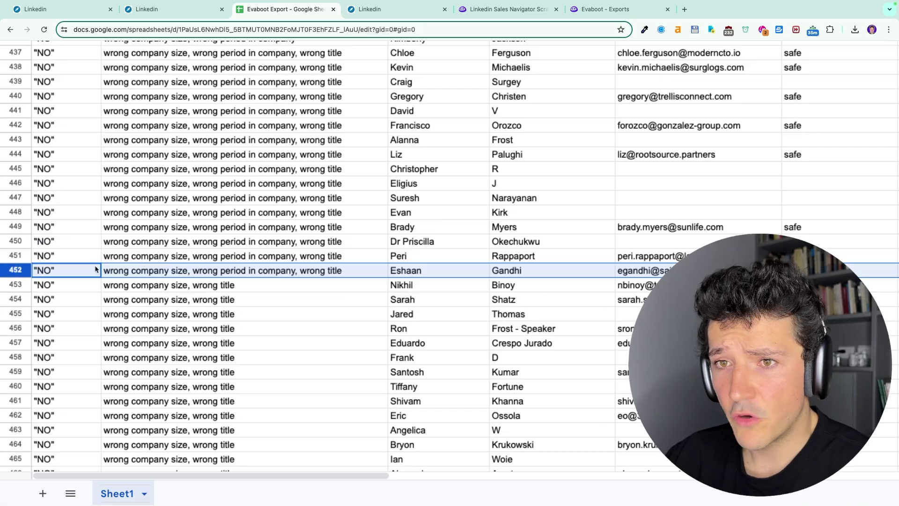
pyautogui.hscroll(10, 319, 272)
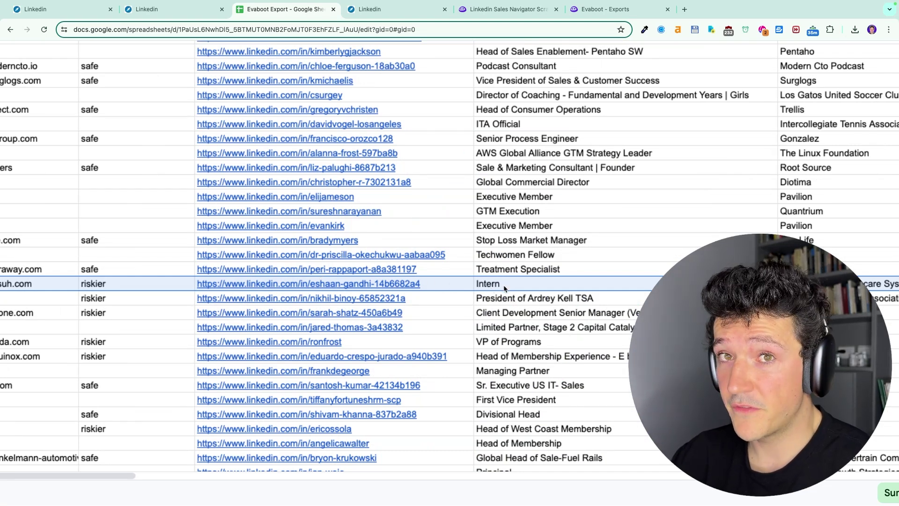
# Step: Open row 452's LinkedIn profile and scroll to its Intern role at Saint Peter's Healthcare System
pyautogui.click(375, 284)
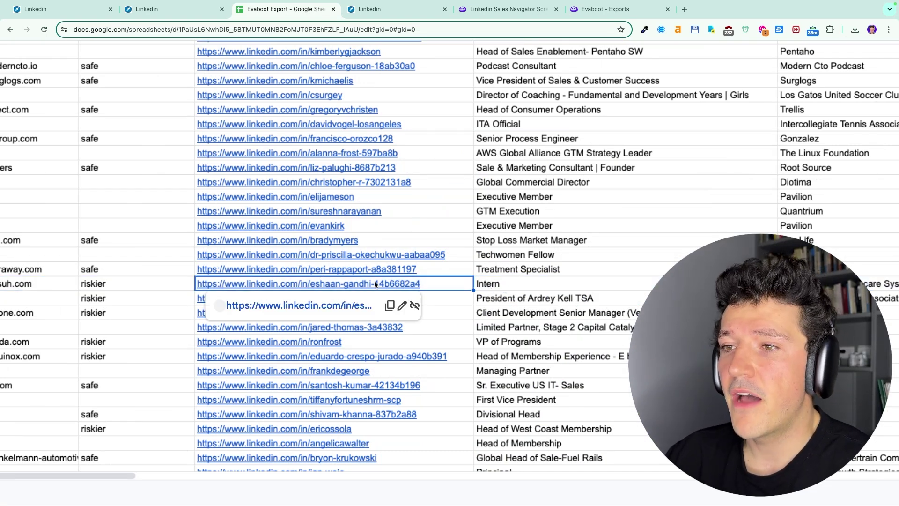
pyautogui.click(340, 308)
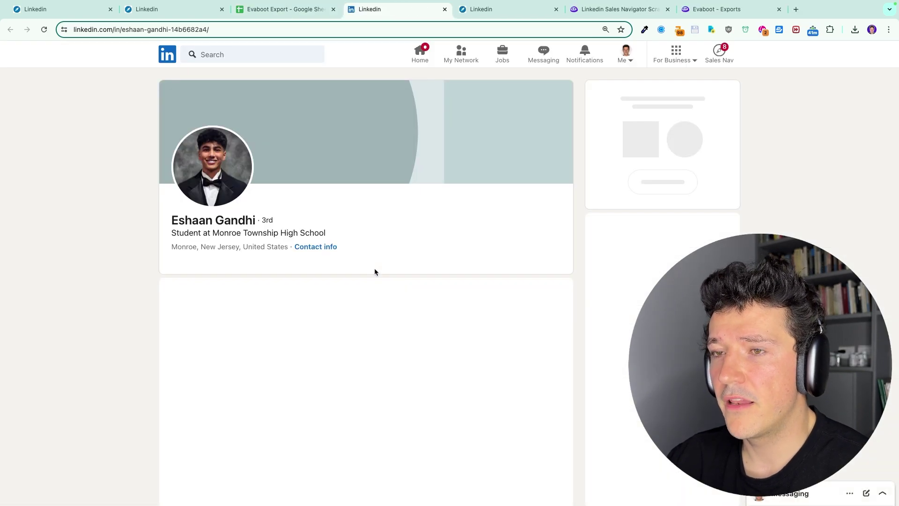
pyautogui.scroll(-5, 215, 244)
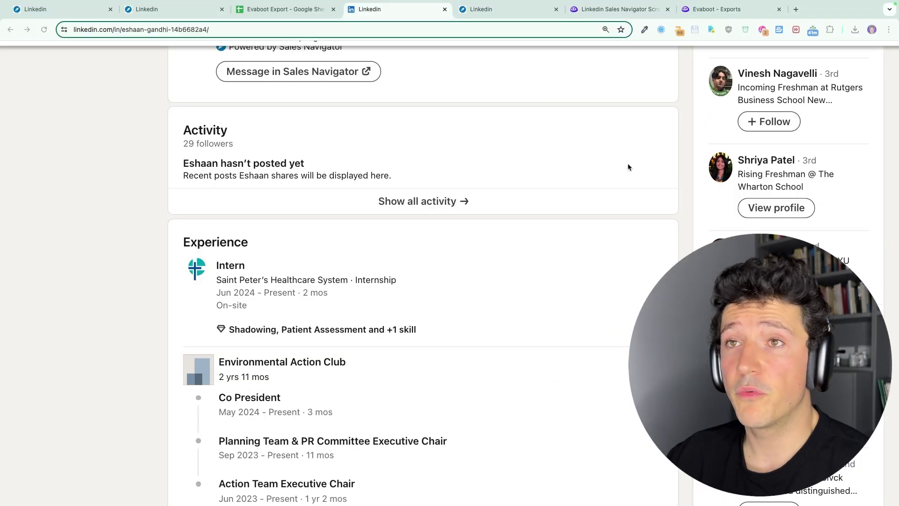
# Step: Return to the exported lead sheet and scroll back through the cleaned lead rows
pyautogui.click(298, 11)
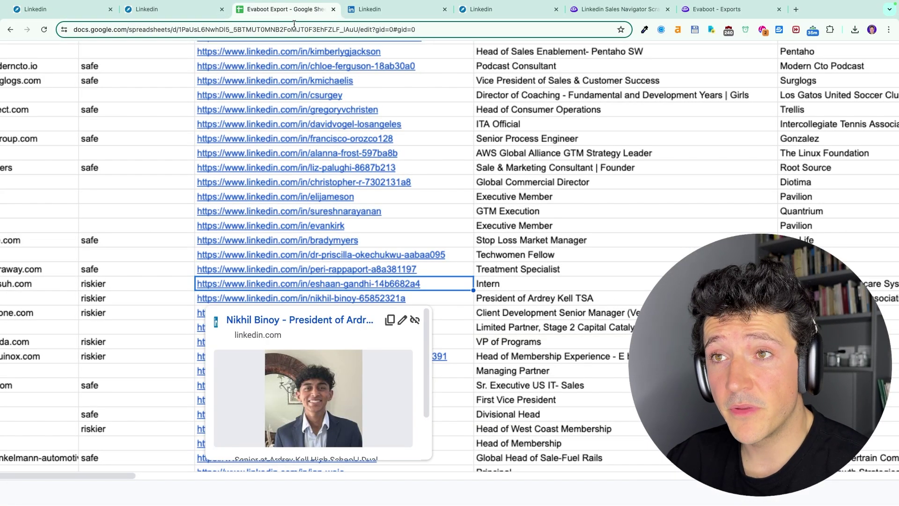
pyautogui.hscroll(-10, 275, 229)
pyautogui.scroll(15, 275, 229)
pyautogui.scroll(-8, 201, 294)
pyautogui.scroll(-15, 205, 275)
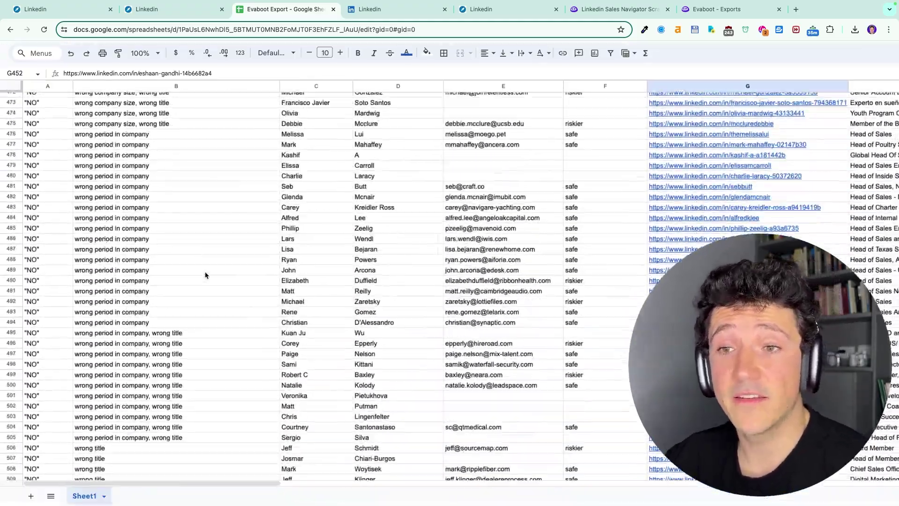
pyautogui.scroll(-2, 206, 275)
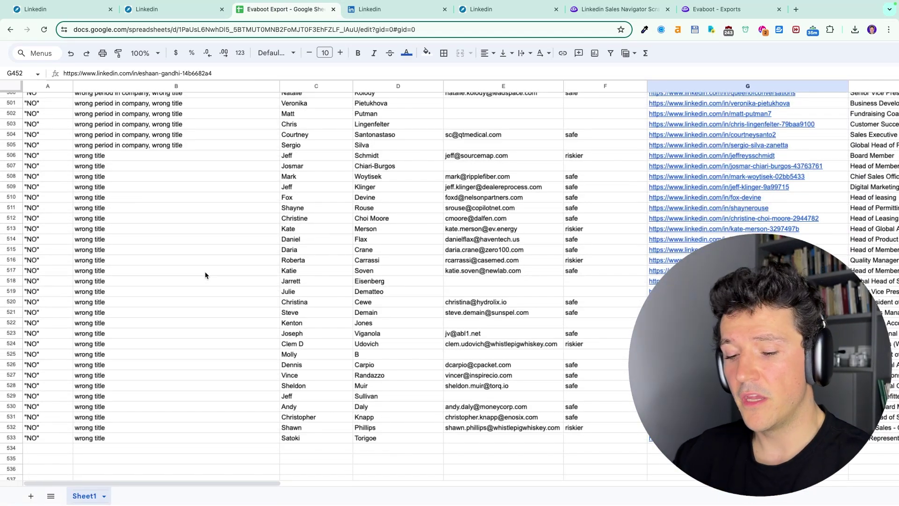
pyautogui.scroll(15, 189, 257)
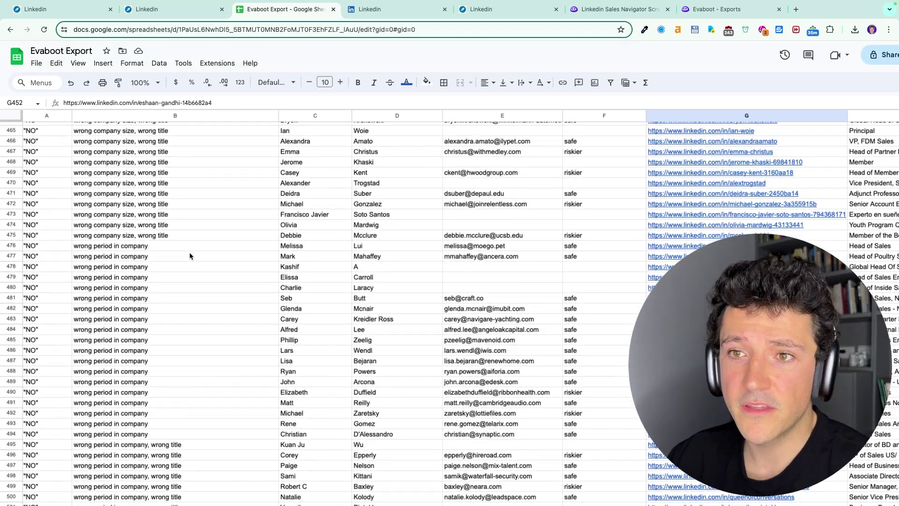
pyautogui.scroll(20, 191, 256)
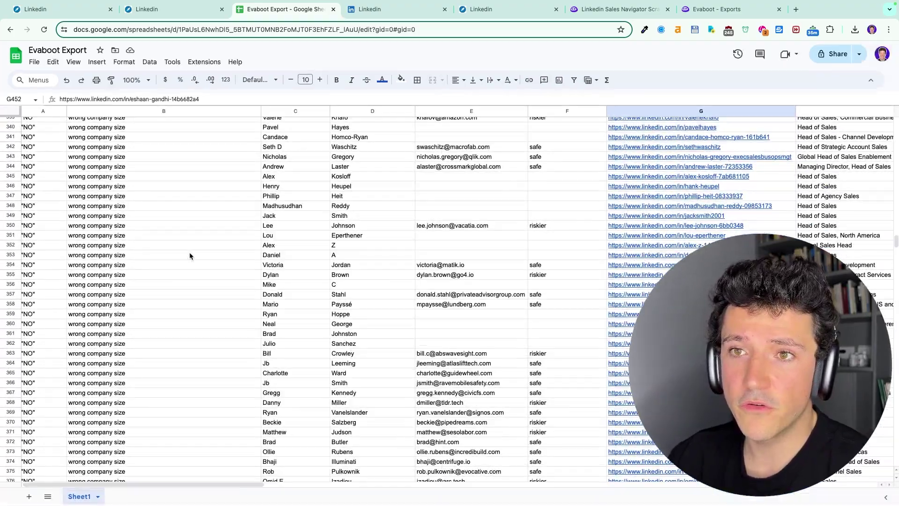
pyautogui.scroll(10, 189, 256)
# Step: Finish scanning the rows and switch to Evaboot's exports page showing Test List Export: 9 emails, 15 leads
pyautogui.scroll(-10, 138, 300)
pyautogui.scroll(-10, 141, 313)
pyautogui.scroll(5, 142, 314)
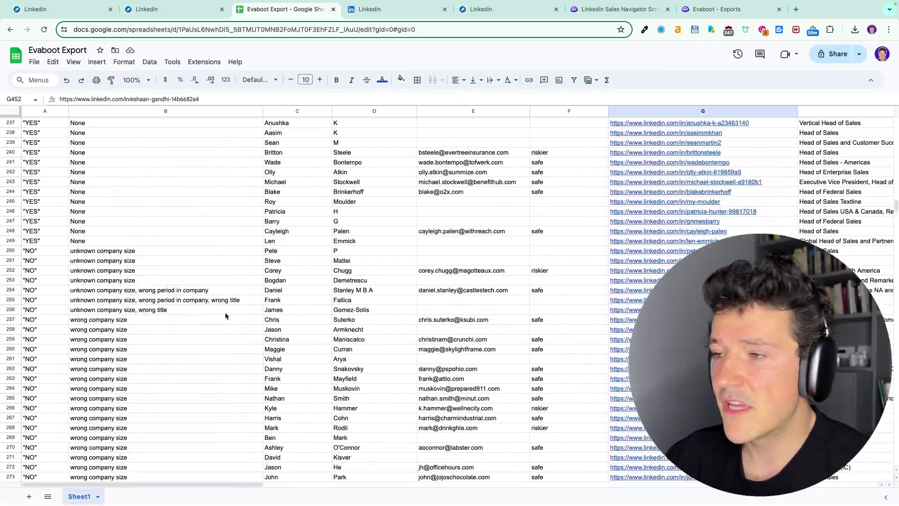
pyautogui.scroll(-4, 226, 315)
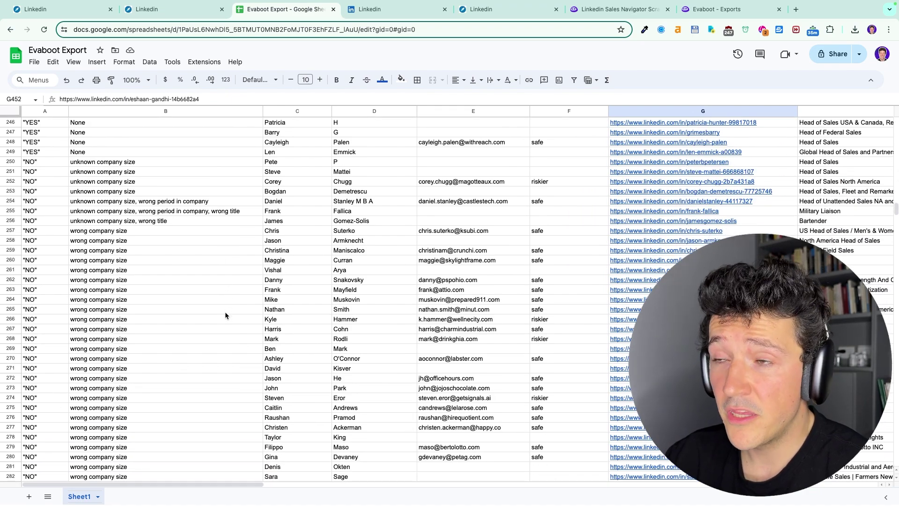
pyautogui.scroll(15, 225, 311)
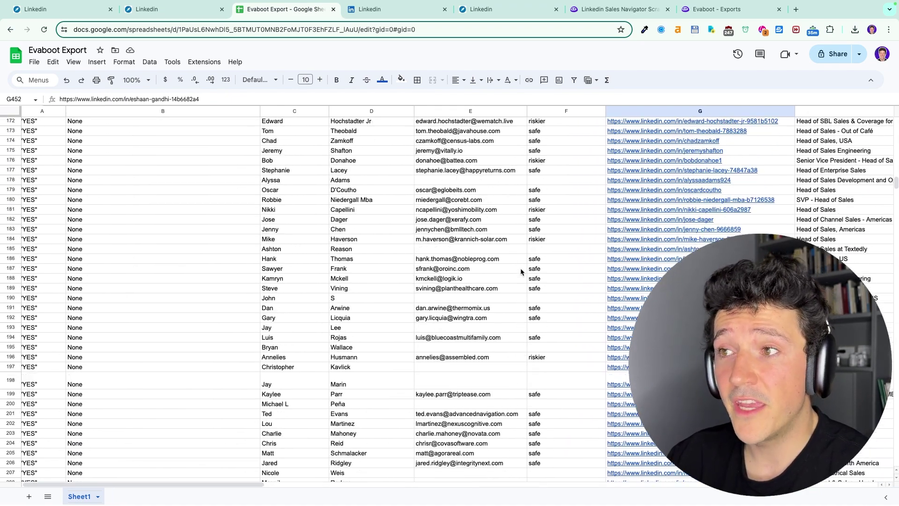
pyautogui.scroll(20, 521, 268)
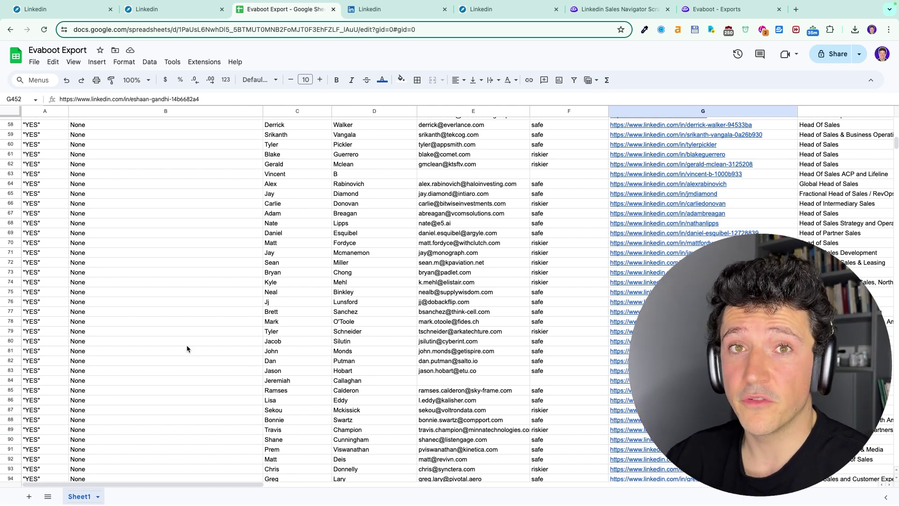
pyautogui.press('super+9')
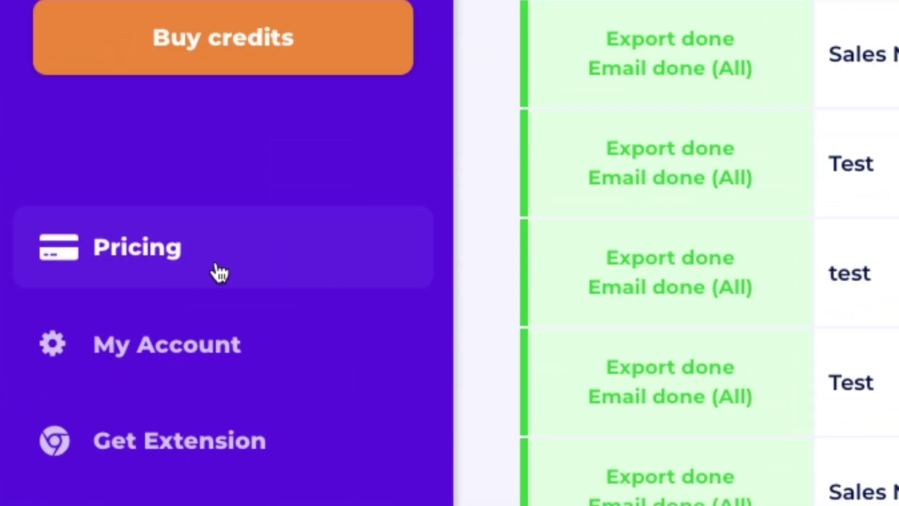
# Step: Open Evaboot Pricing, highlight the '1 lead exported with email = 2 credits' note, and scroll to the FAQ
pyautogui.click(219, 272)
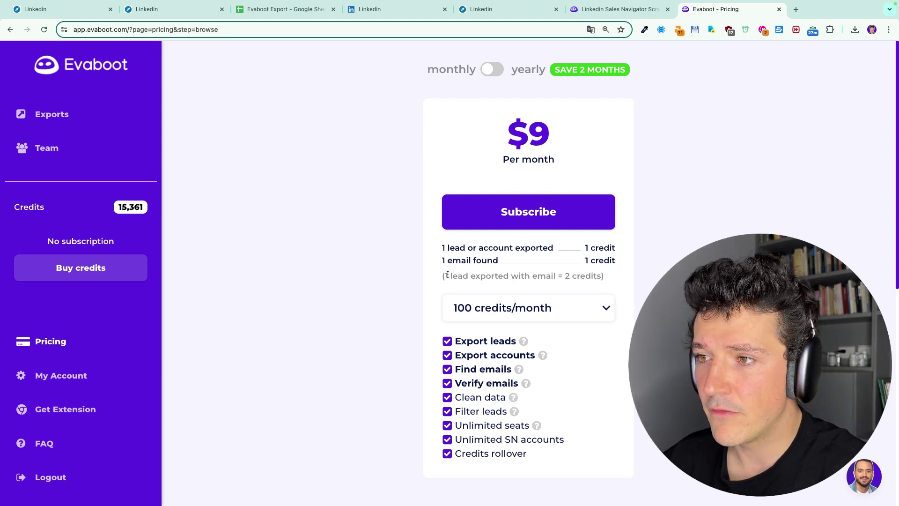
pyautogui.moveTo(443, 275); pyautogui.dragTo(627, 278)
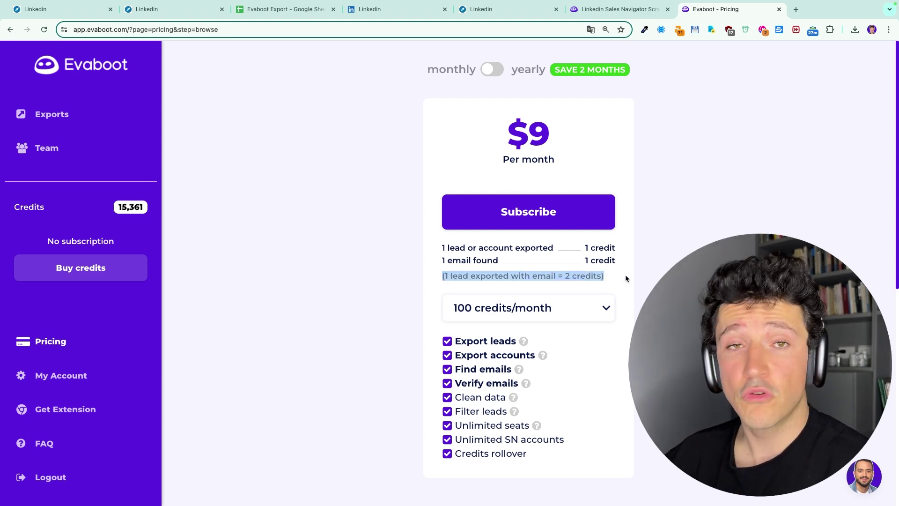
pyautogui.click(548, 314)
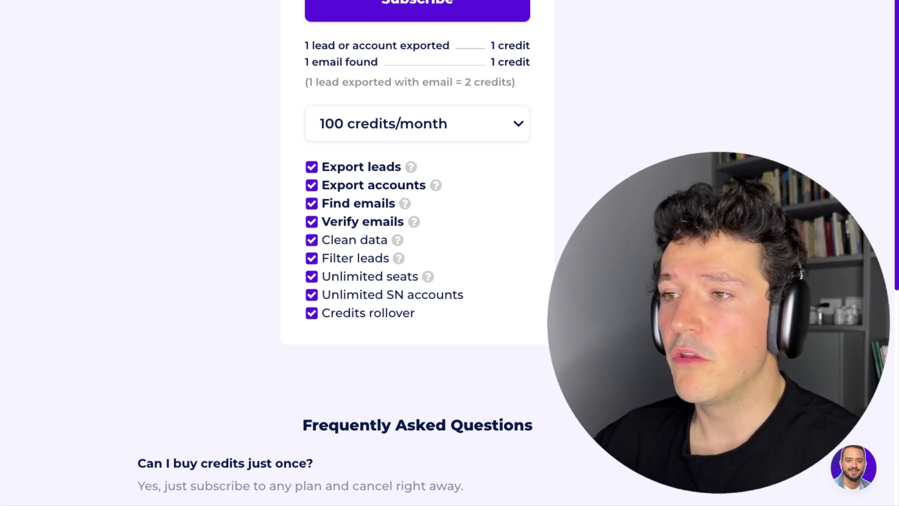
pyautogui.moveTo(26, 469)
pyautogui.scroll(-6, 488, 328)
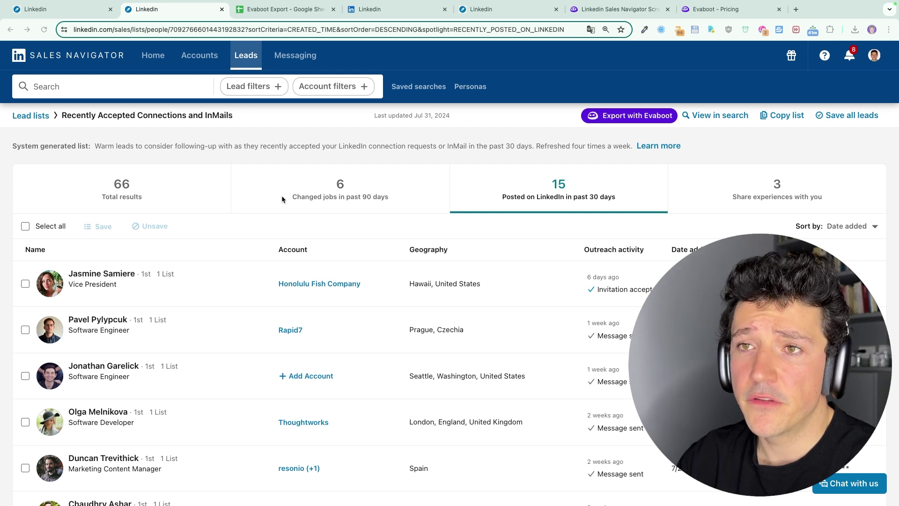
# Step: Go to the Accounts dashboard and open Account filters for a blank account search
pyautogui.click(198, 56)
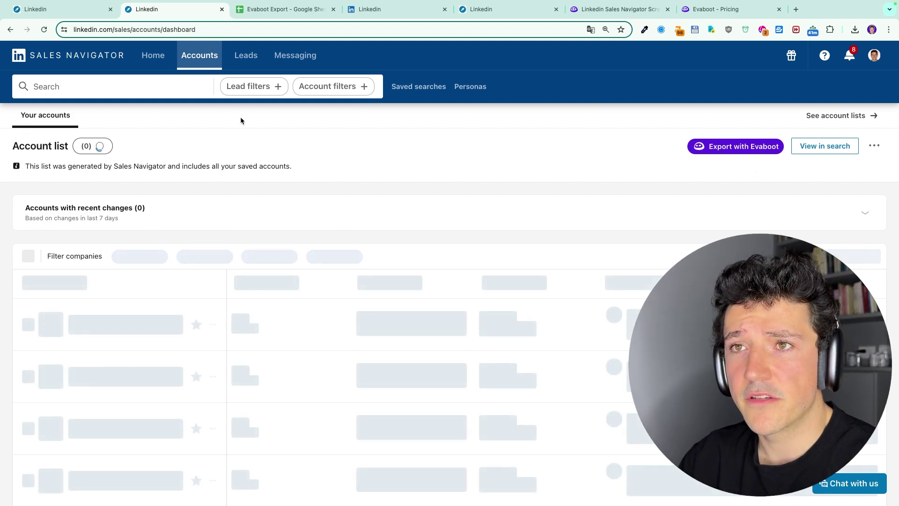
pyautogui.click(325, 87)
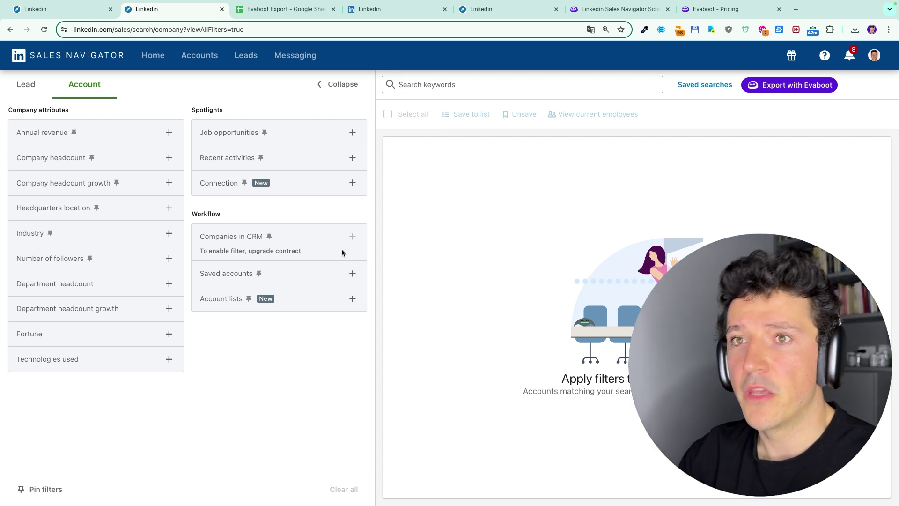
# Step: Filter accounts to 51-200 employees and save all 25 results into the Test list
pyautogui.click(74, 158)
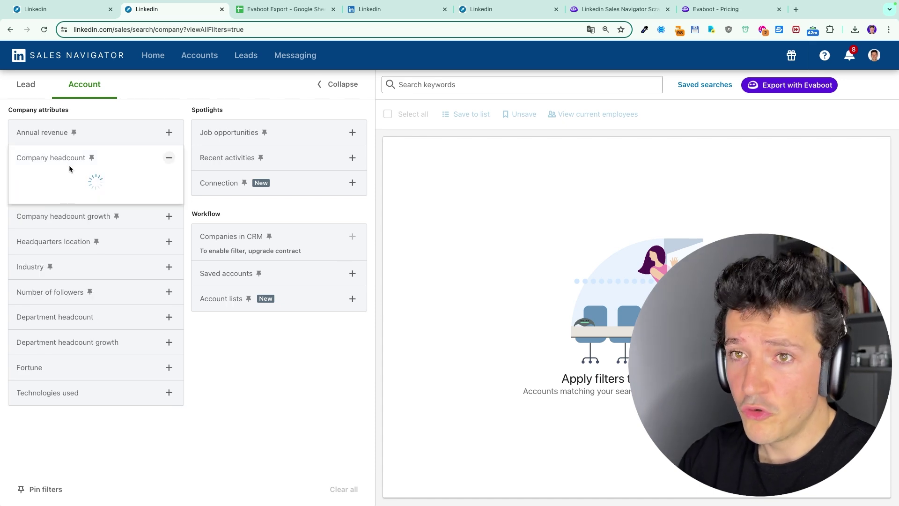
pyautogui.click(47, 203)
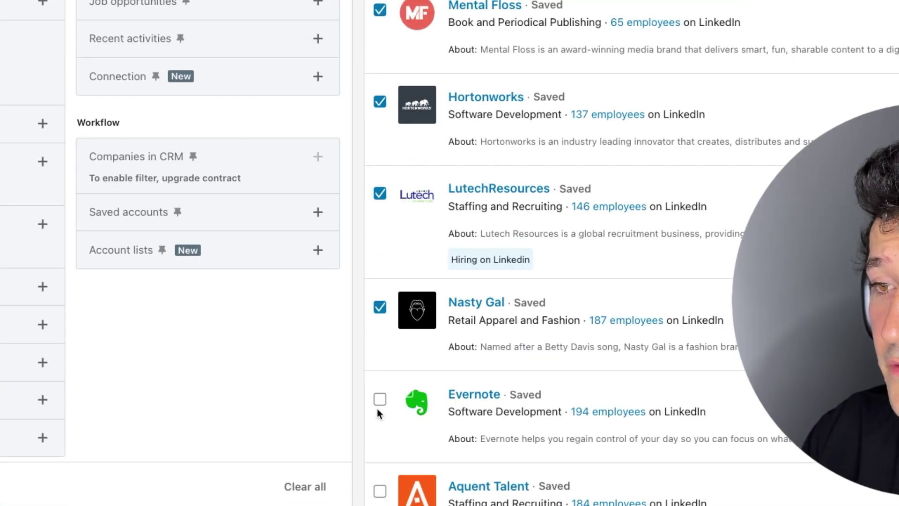
pyautogui.click(380, 400)
pyautogui.scroll(3, 380, 379)
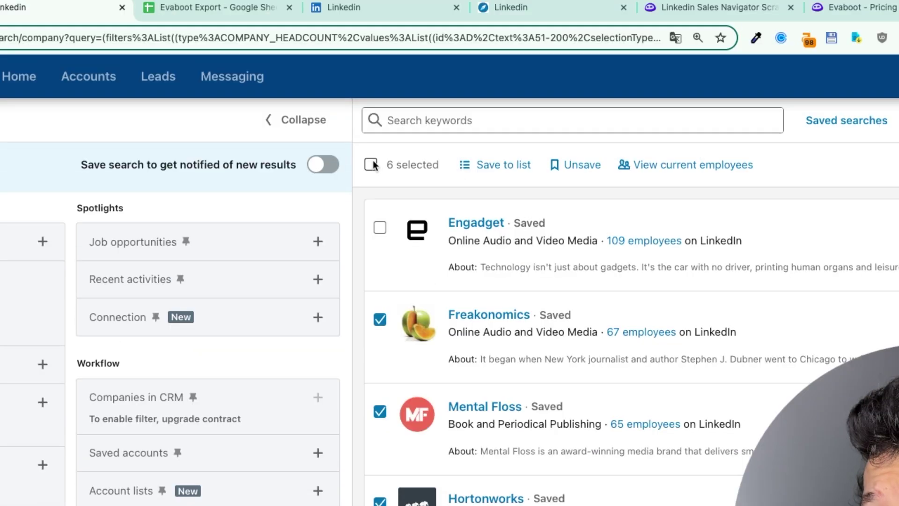
pyautogui.click(372, 165)
pyautogui.click(509, 165)
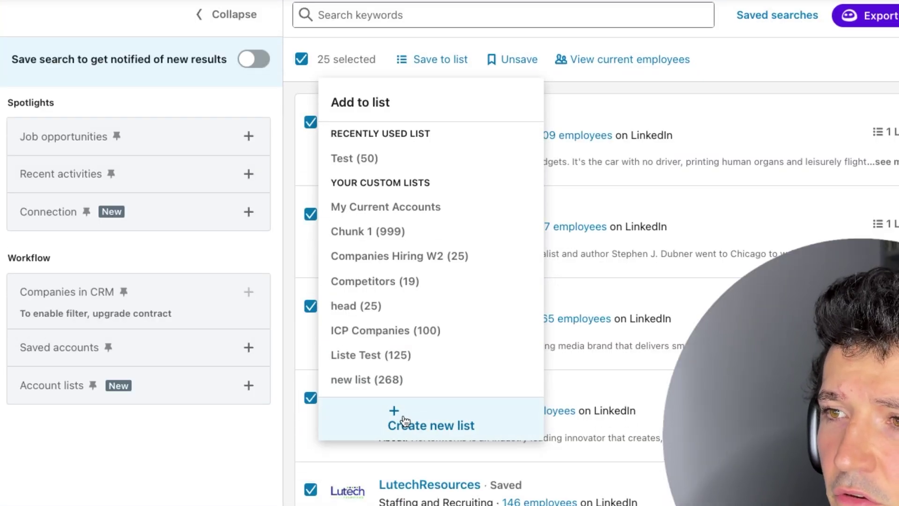
pyautogui.click(368, 162)
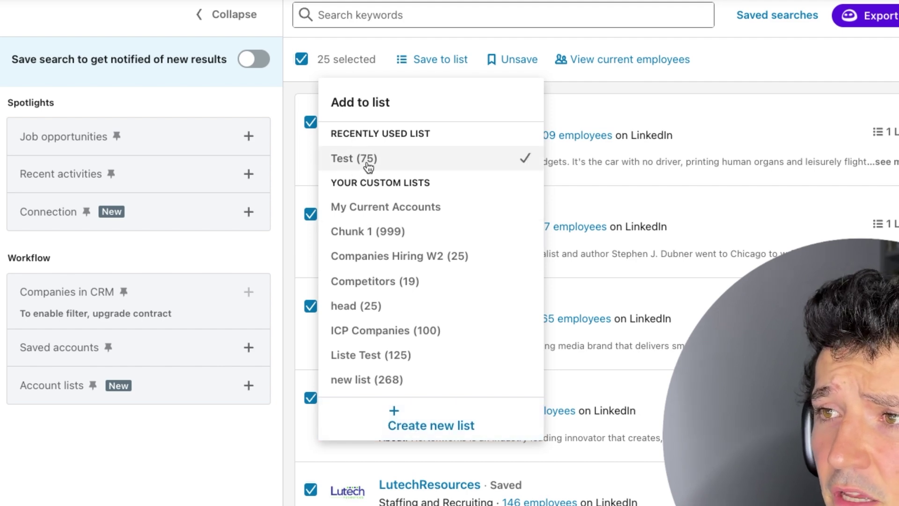
pyautogui.click(354, 37)
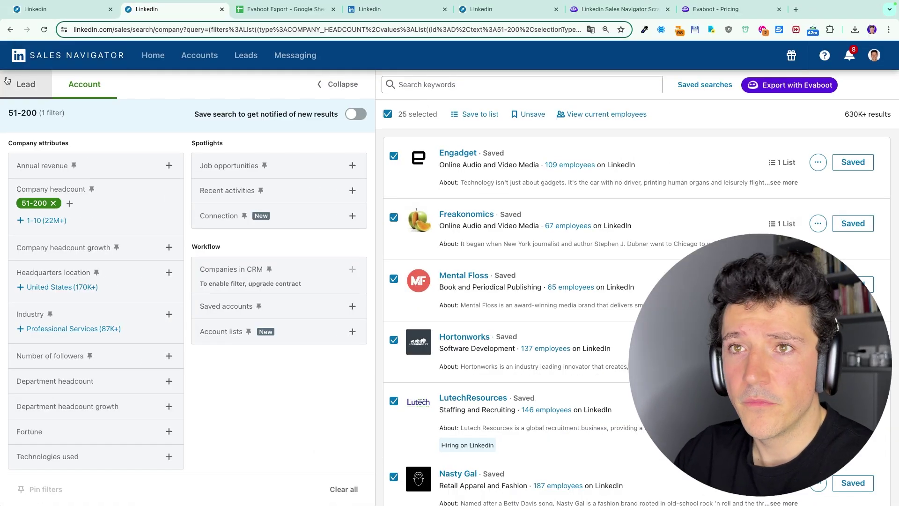
# Step: Switch to lead search, drop the 51-200 headcount chip, and include the Test account list filter
pyautogui.click(24, 86)
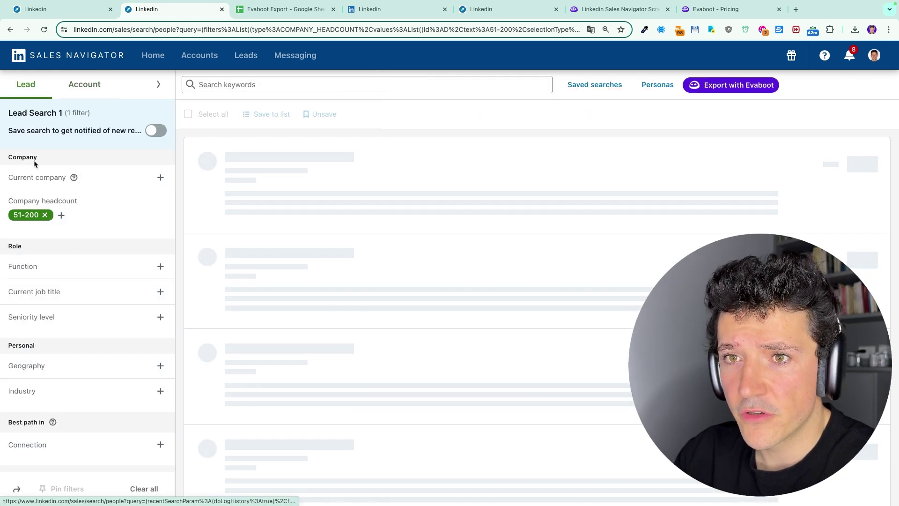
pyautogui.click(44, 214)
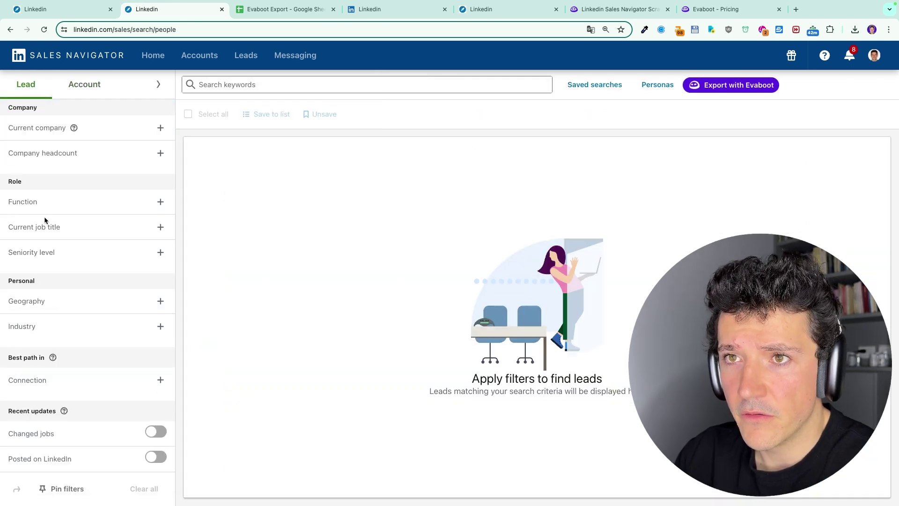
pyautogui.click(158, 84)
pyautogui.scroll(-4, 271, 313)
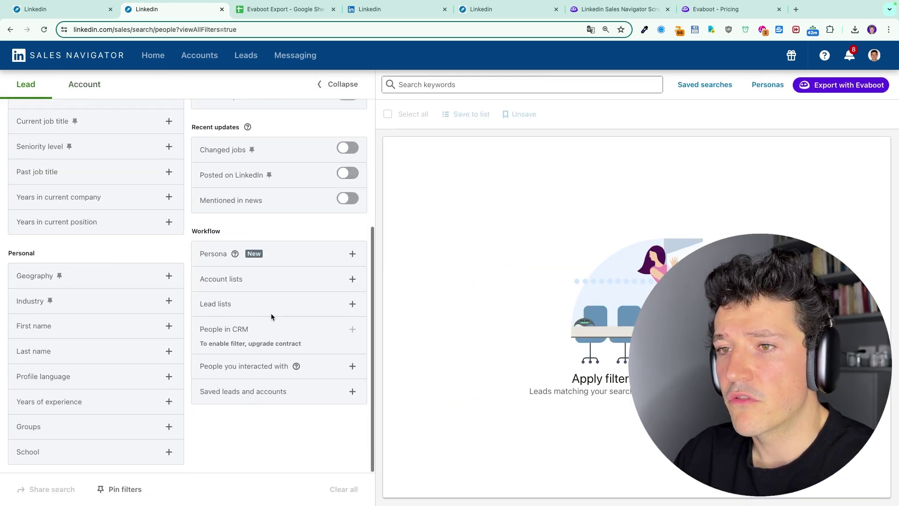
pyautogui.click(257, 287)
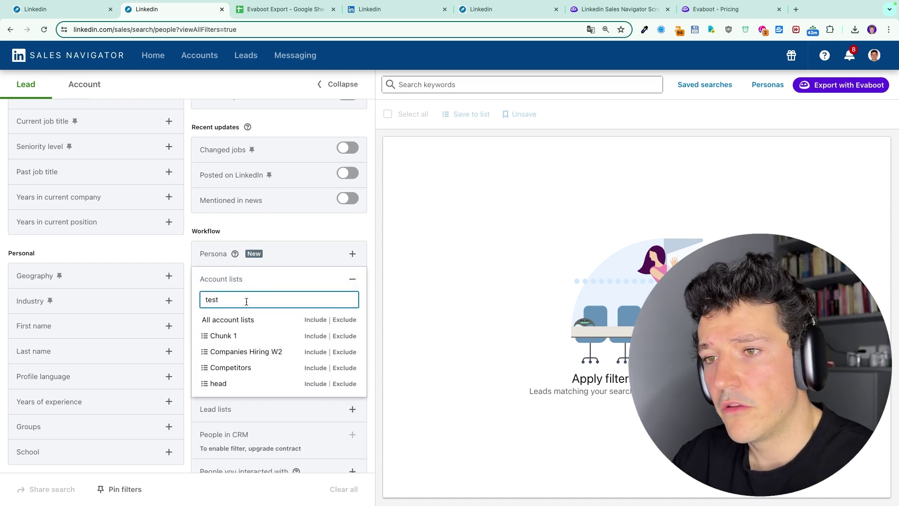
pyautogui.click(253, 323)
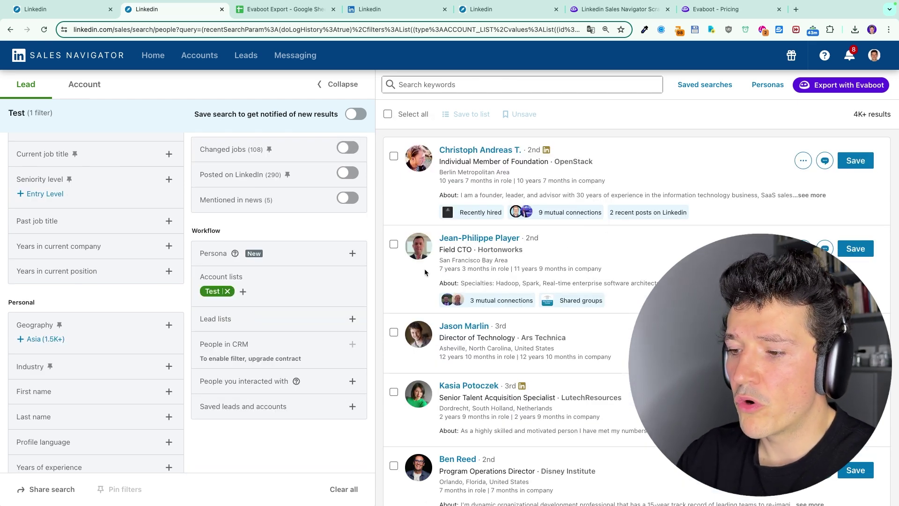
pyautogui.scroll(5, 211, 292)
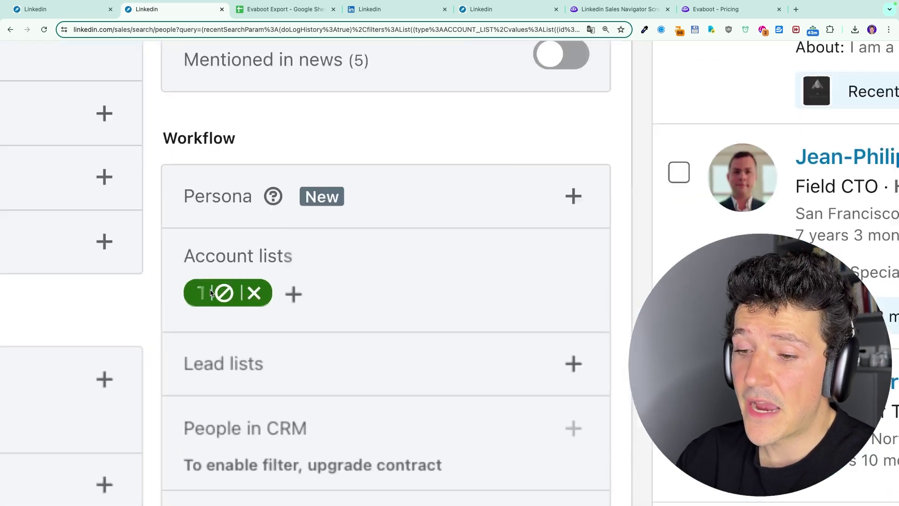
pyautogui.scroll(-5, 233, 311)
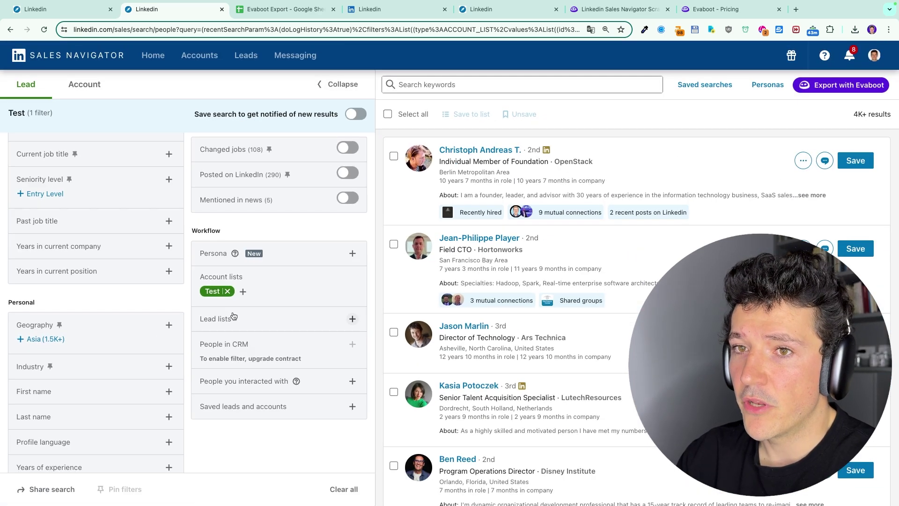
pyautogui.scroll(3, 86, 257)
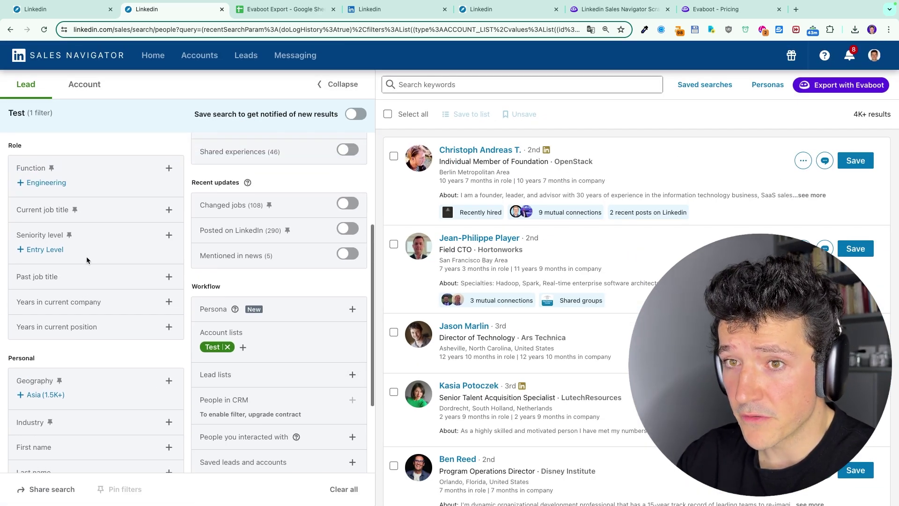
pyautogui.scroll(-3, 87, 257)
pyautogui.scroll(3, 112, 210)
# Step: Add CEO as the current job title filter, narrowing the Test-list leads to 41
pyautogui.click(114, 220)
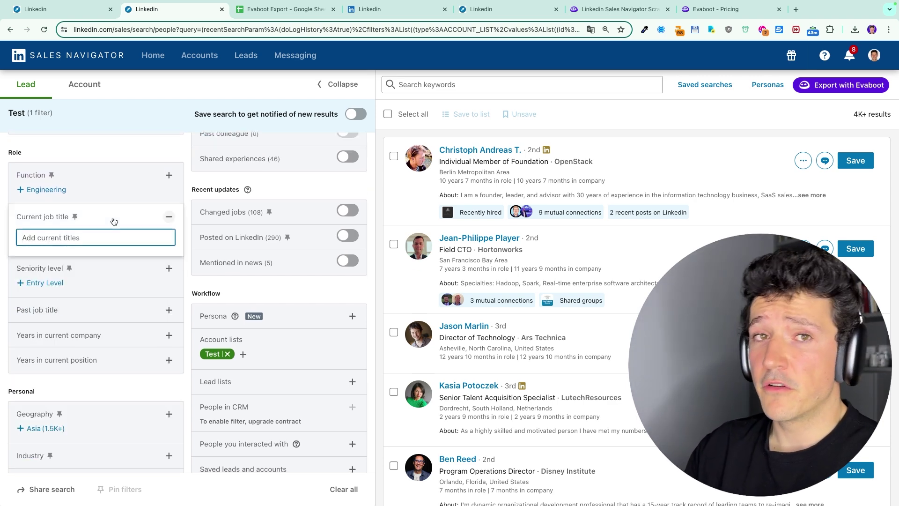
pyautogui.write('CEO')
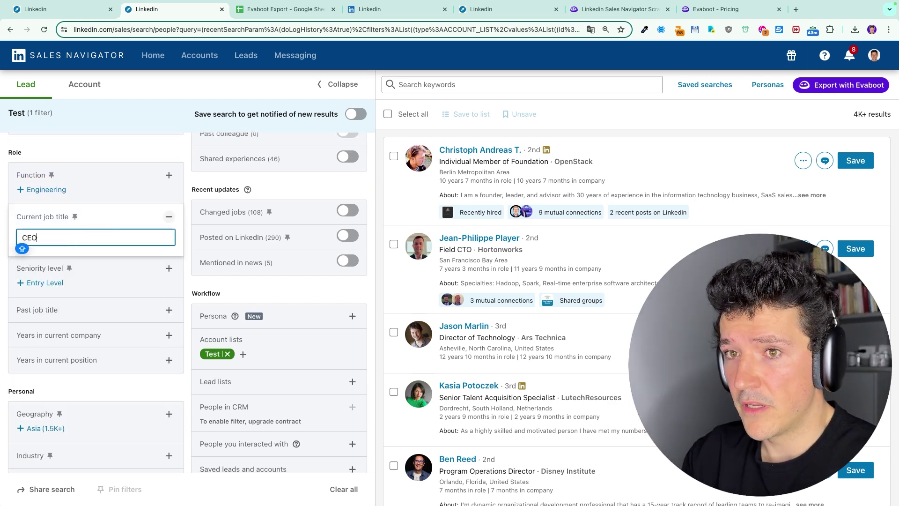
pyautogui.press('Return')
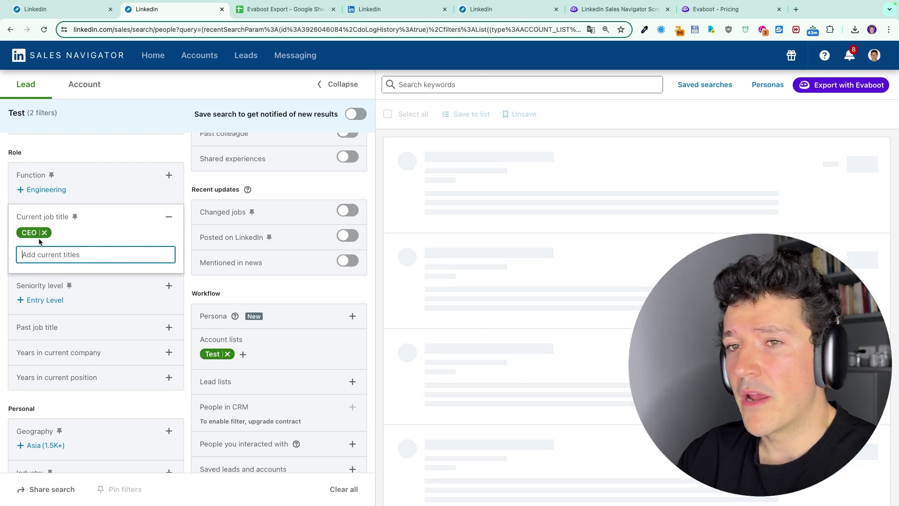